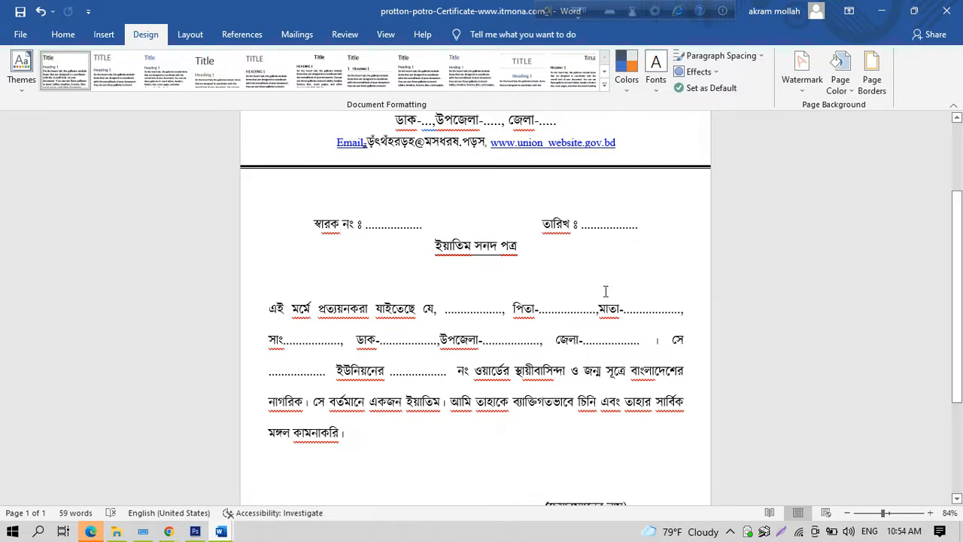
scroll(520, 350, down, 3)
scroll(519, 337, up, 5)
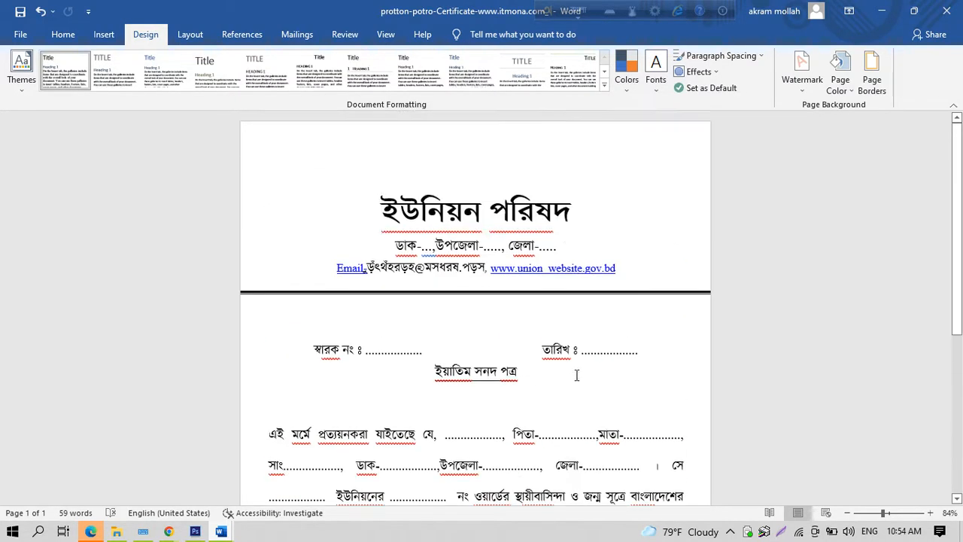
scroll(614, 391, down, 3)
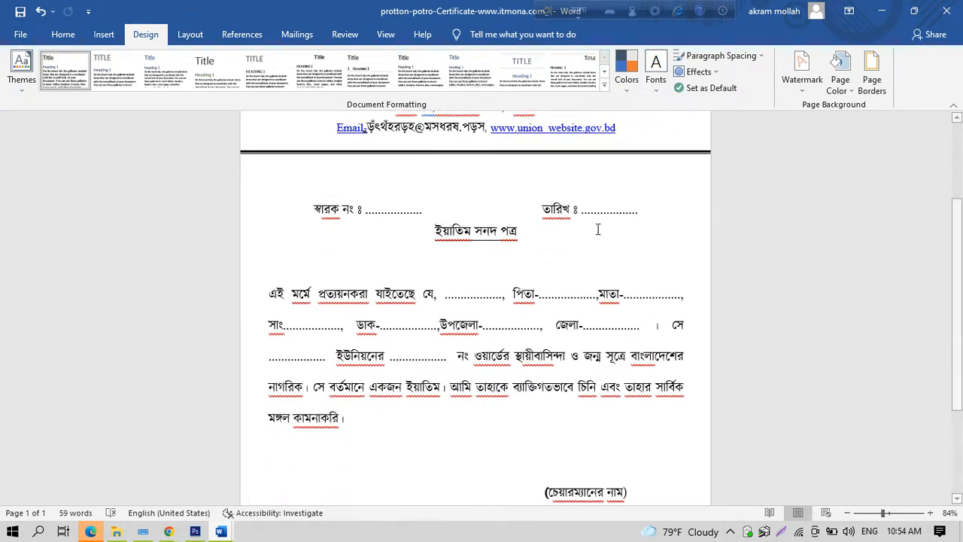
click(63, 33)
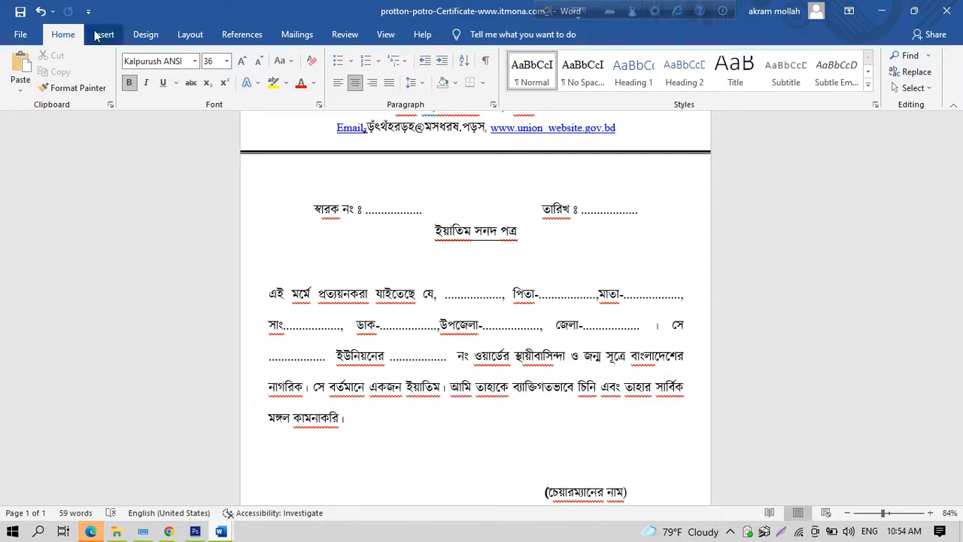
click(908, 57)
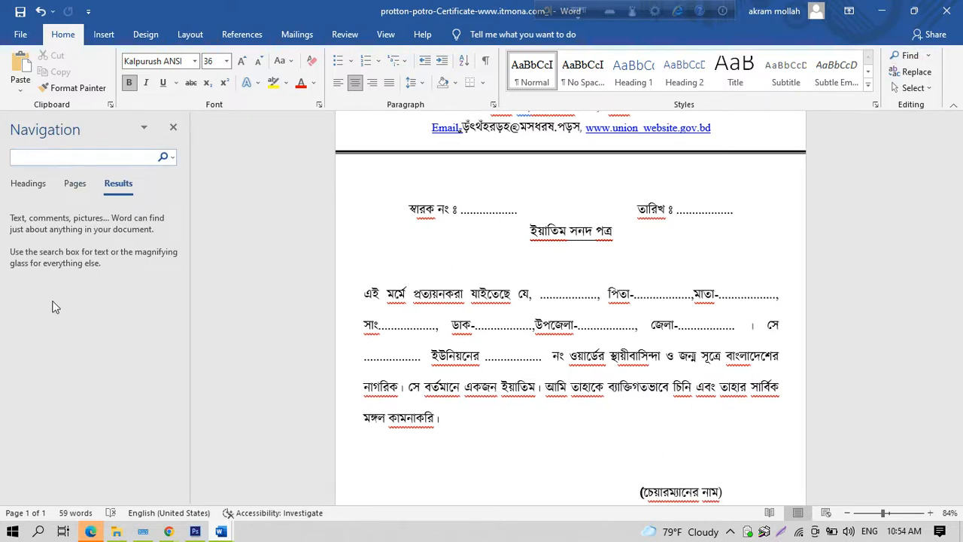
click(173, 128)
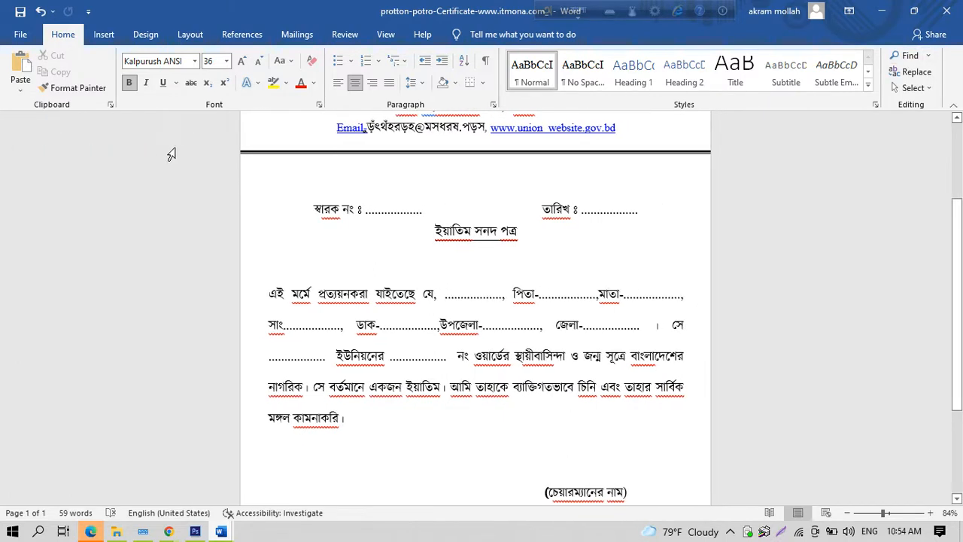
Step: Open the custom watermark settings for the certificate and choose a text watermark
click(146, 35)
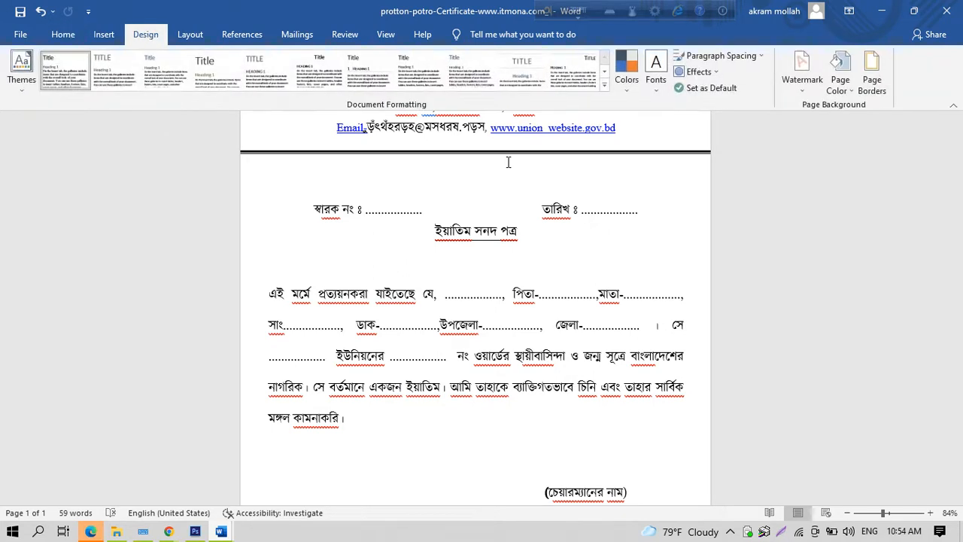
click(802, 81)
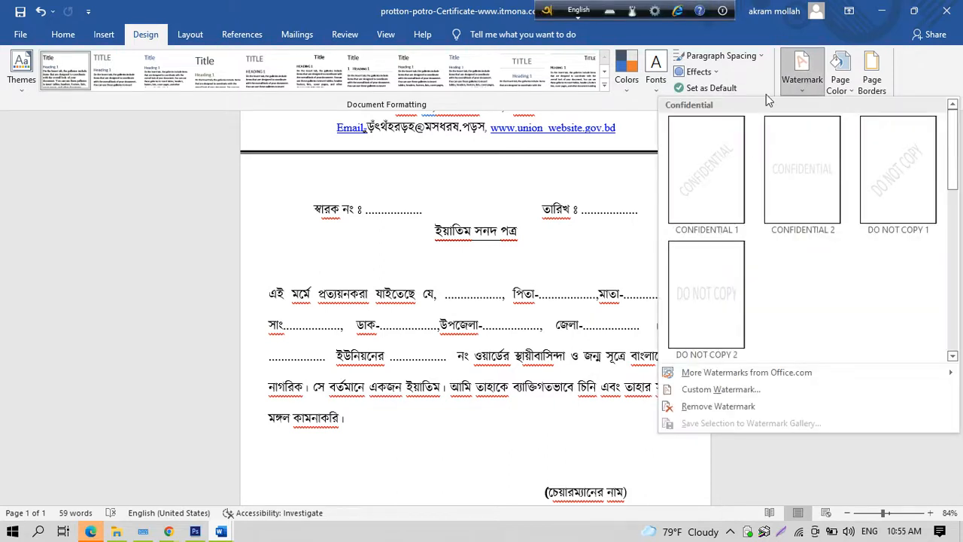
click(707, 391)
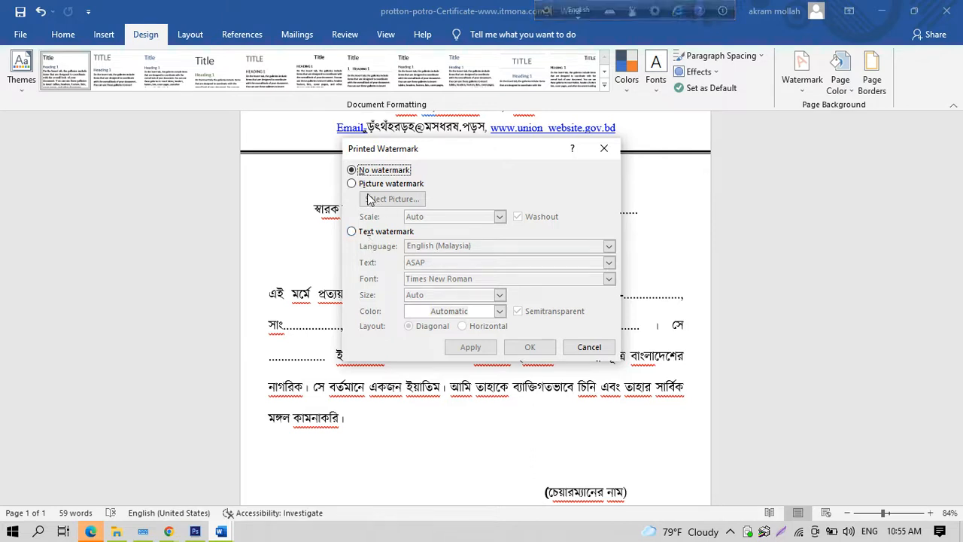
click(352, 231)
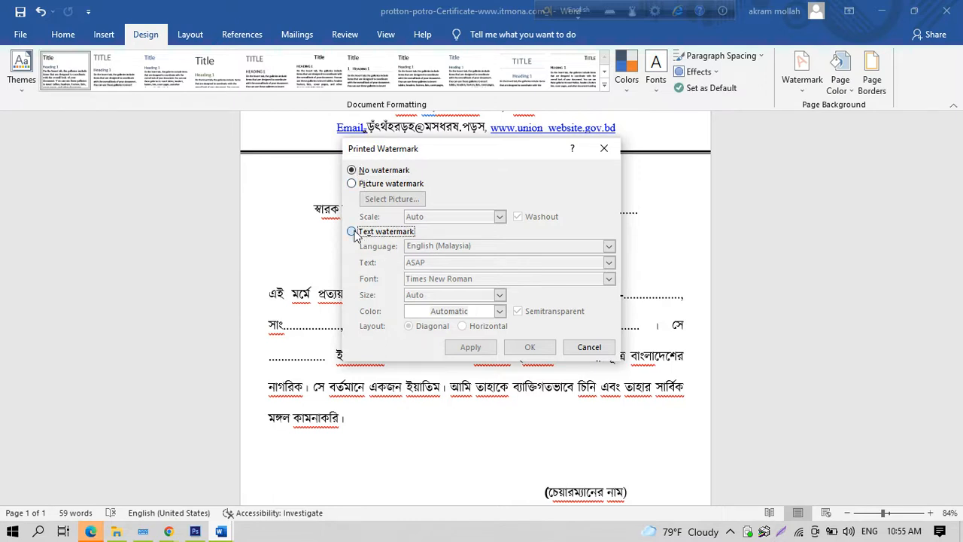
Step: Replace the watermark text with "nakol up" using the on-screen keyboard, and minimize the keyboard
click(462, 264)
drag(427, 261, 406, 263)
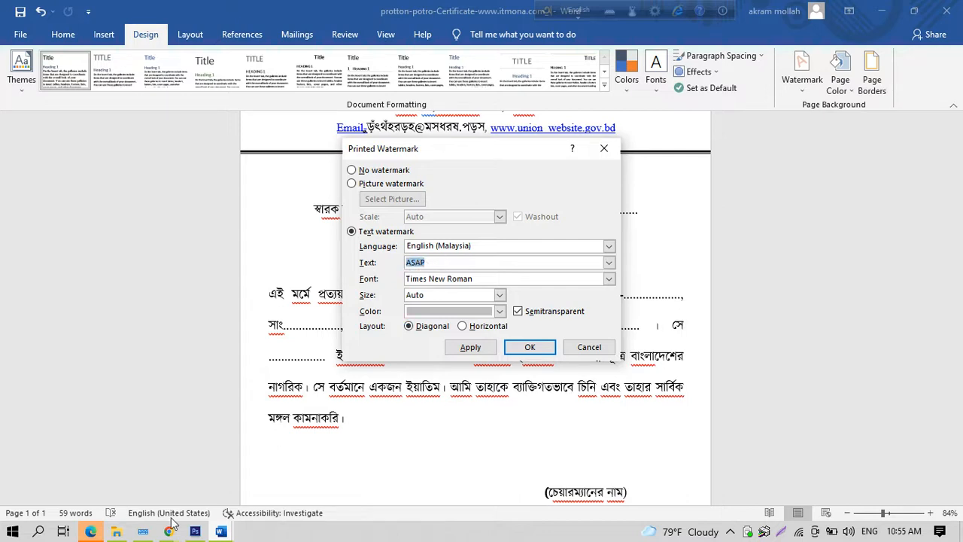
mouse_move(143, 531)
click(155, 494)
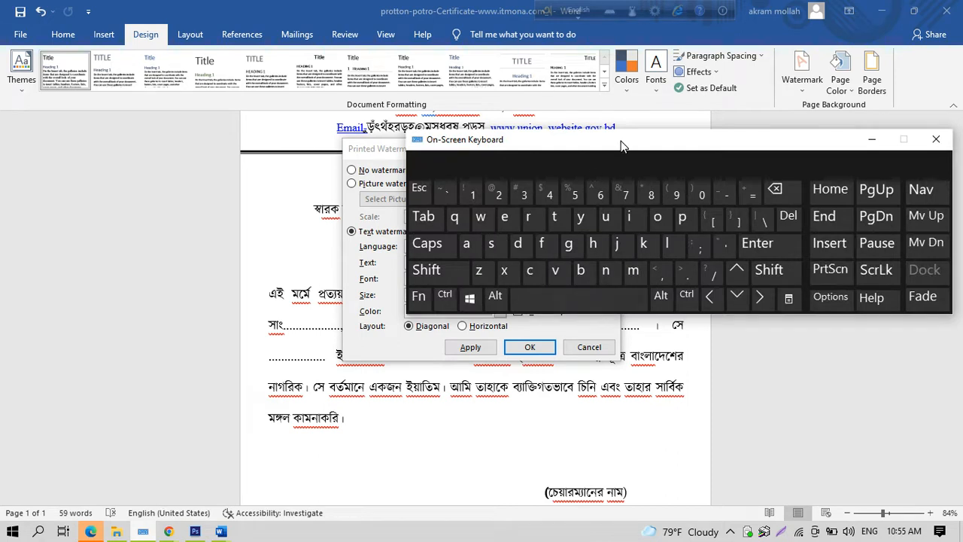
drag(621, 145, 492, 350)
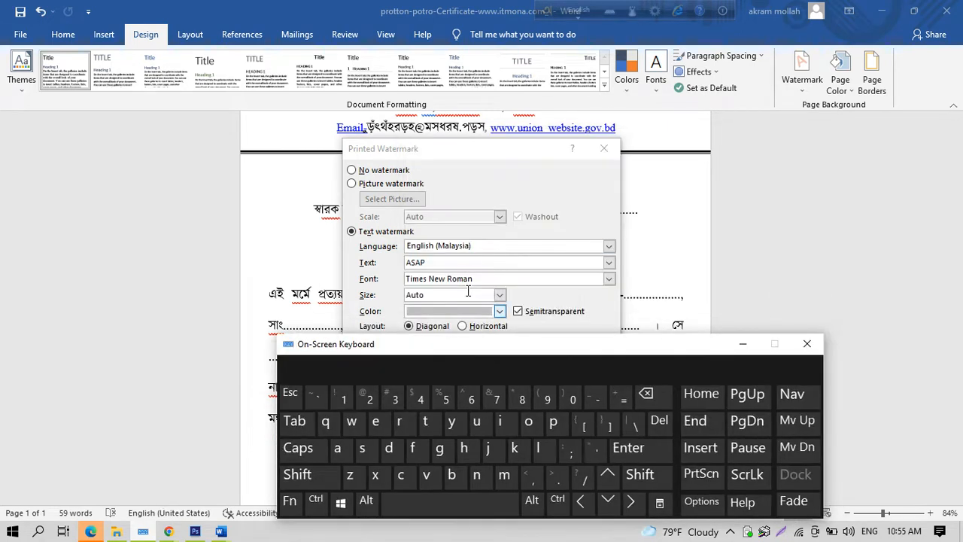
click(476, 475)
click(338, 448)
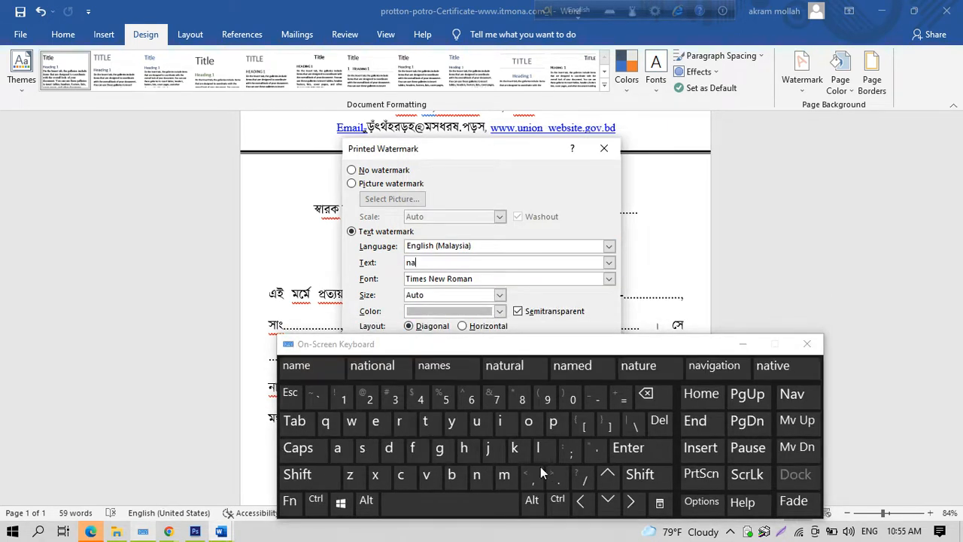
click(510, 453)
click(526, 415)
click(541, 451)
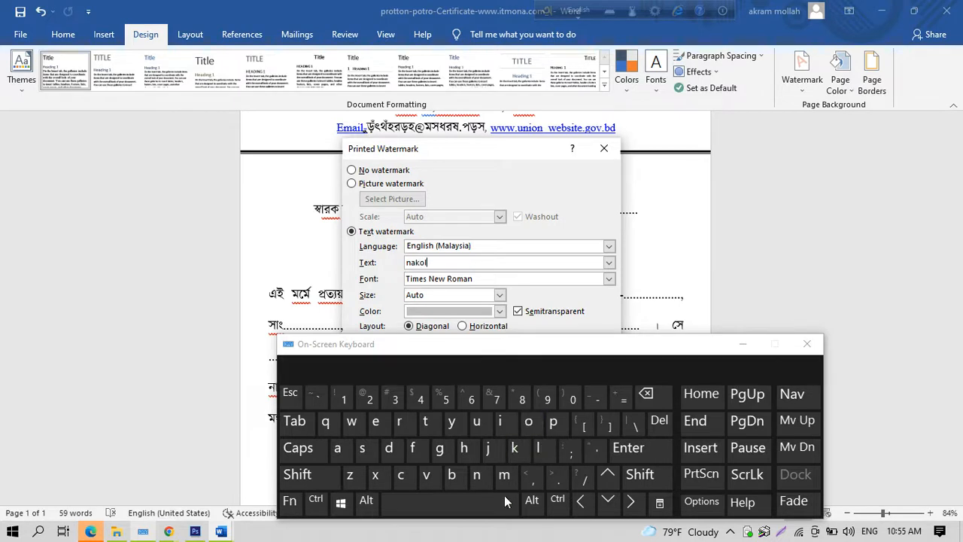
click(466, 504)
click(476, 423)
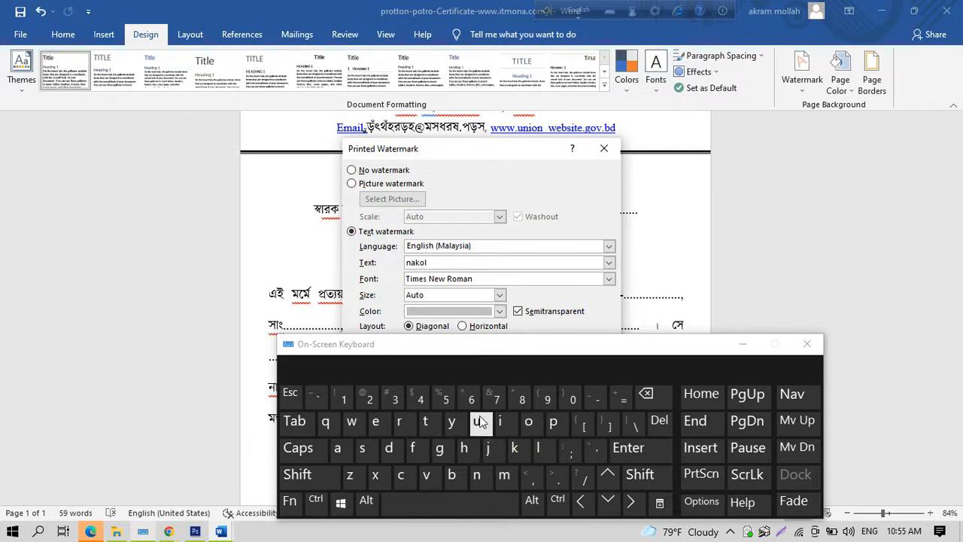
click(554, 425)
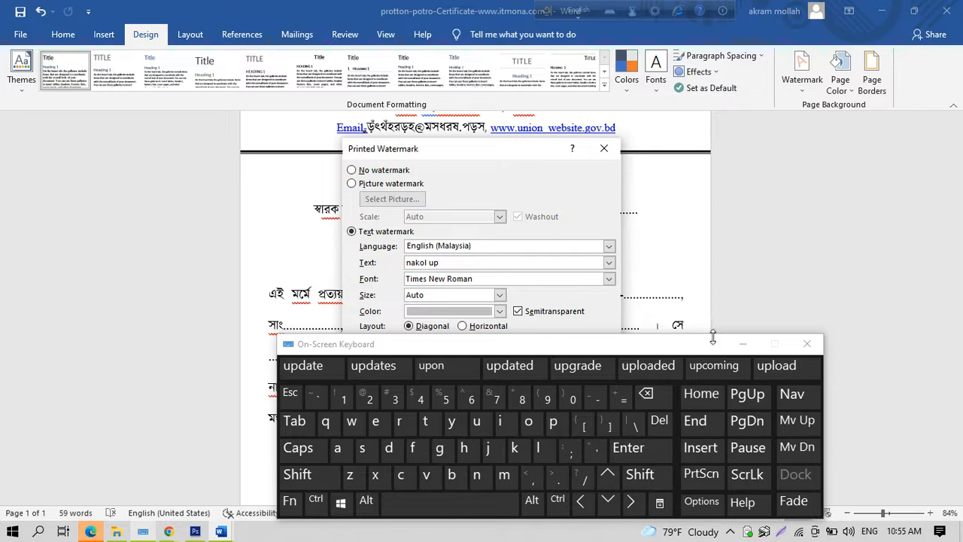
click(743, 344)
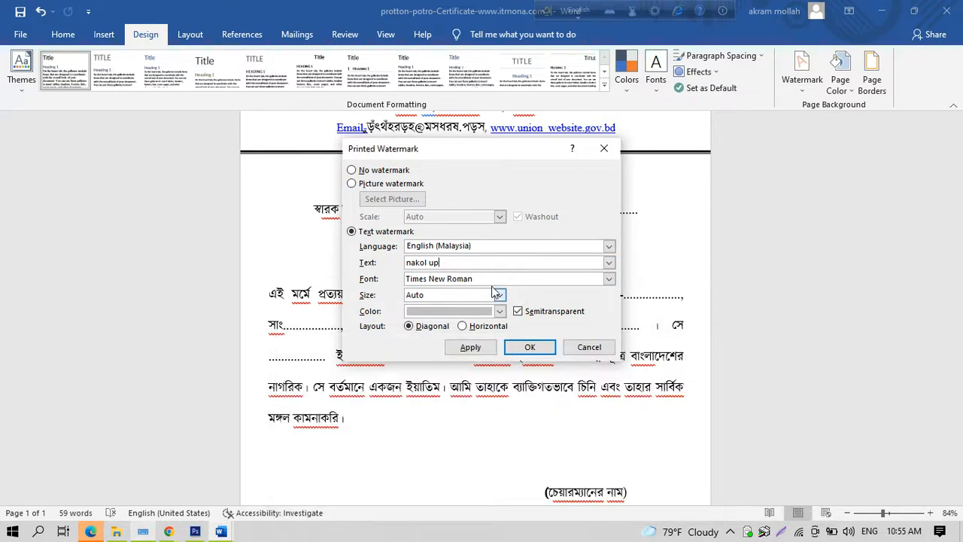
Step: Apply the text watermark to the certificate with the Times New Roman font and Auto size, and close the watermark settings
click(609, 279)
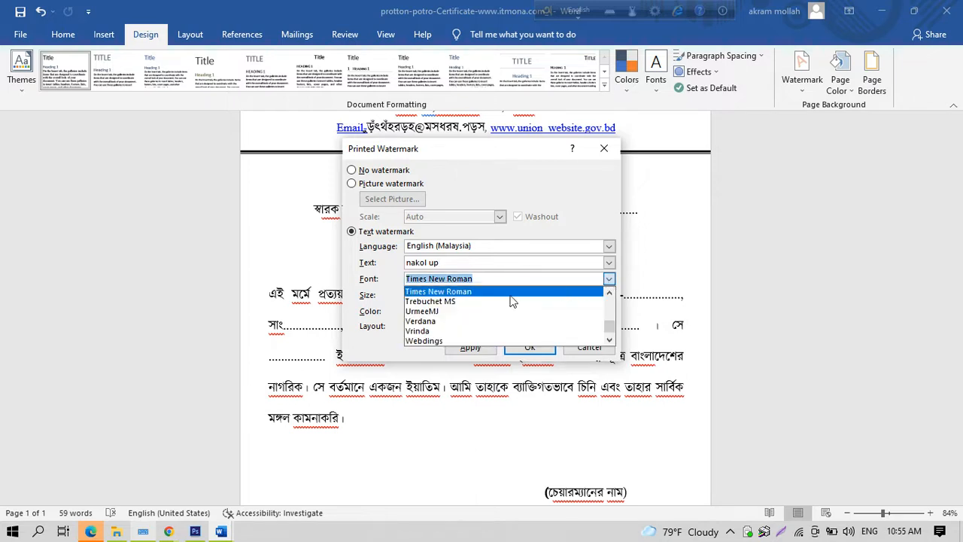
click(610, 280)
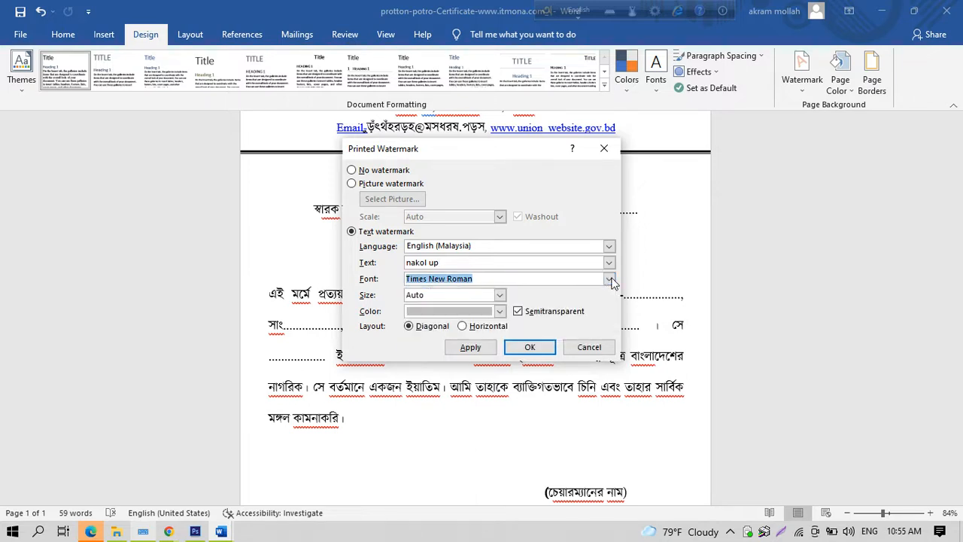
click(501, 295)
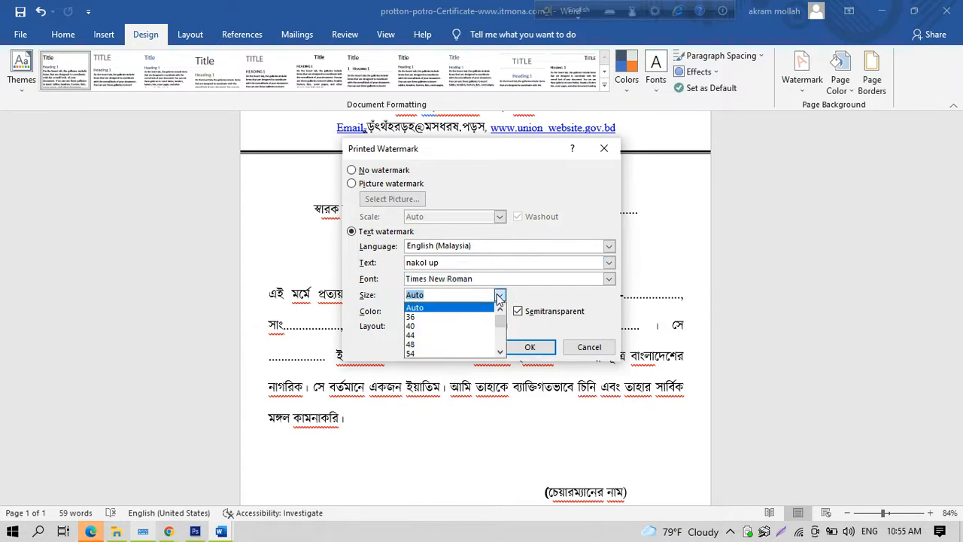
click(500, 297)
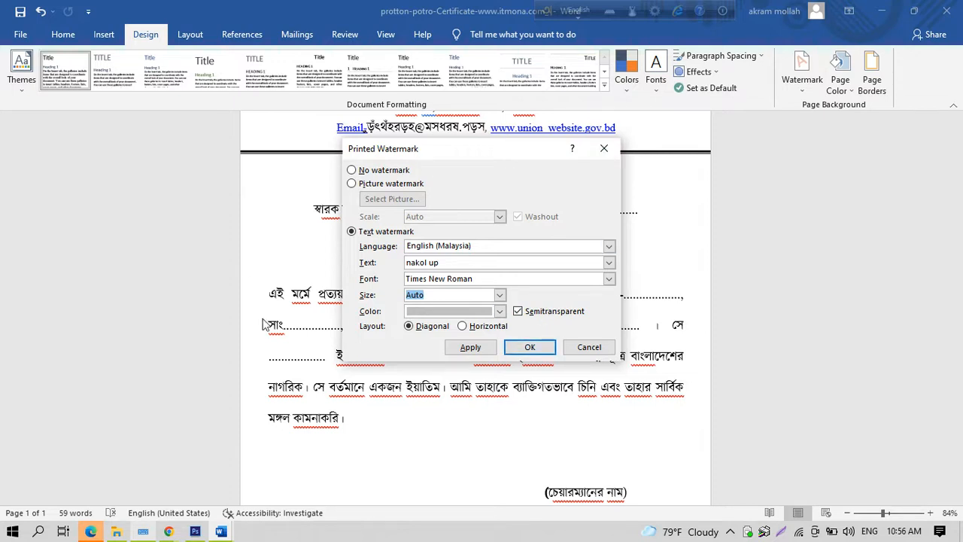
click(480, 351)
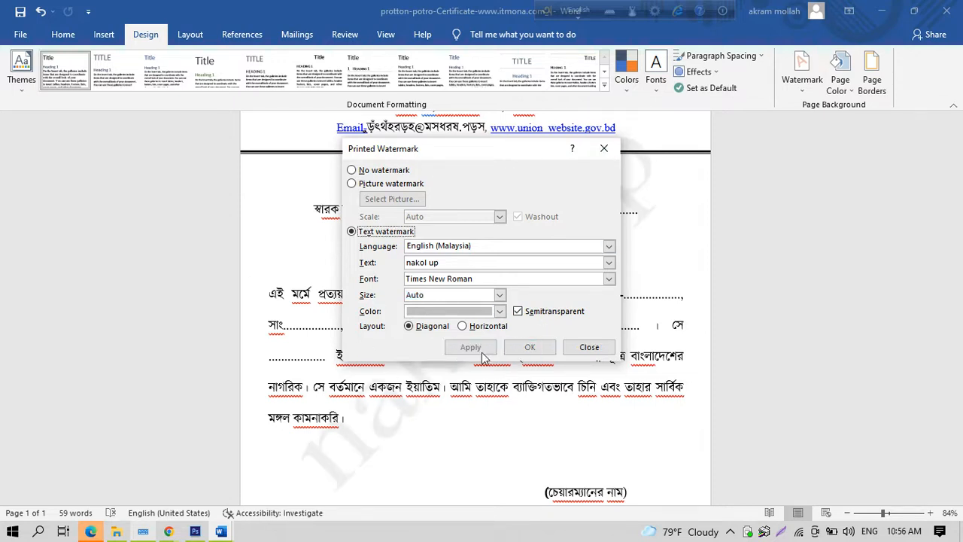
click(589, 347)
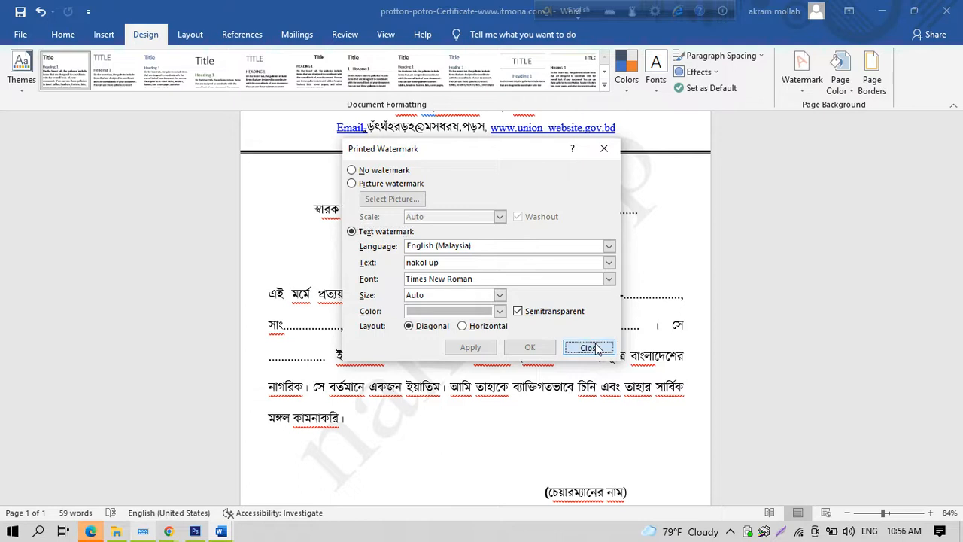
Step: Examine how the diagonal watermark sits behind the text across the whole certificate page
scroll(961, 220, down, 4)
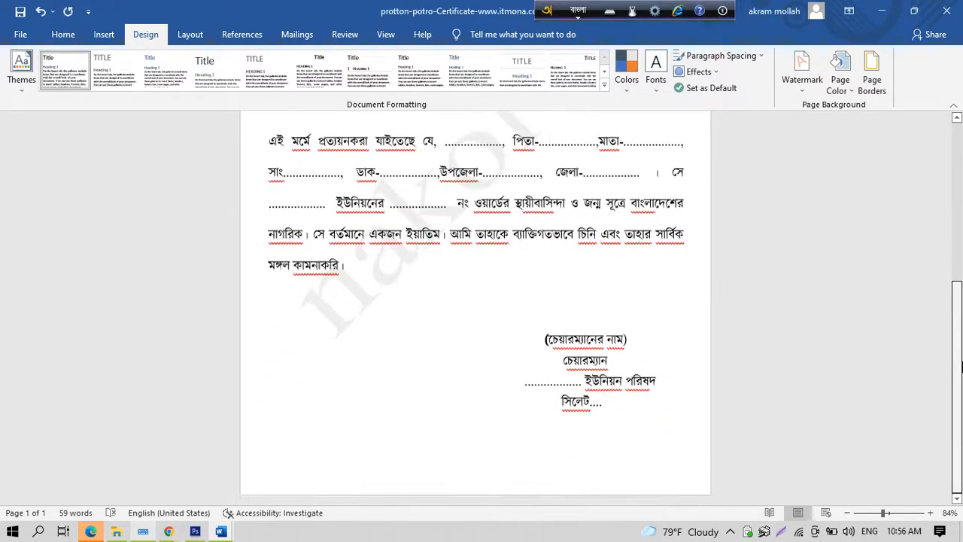
scroll(962, 234, up, 6)
scroll(962, 233, down, 4)
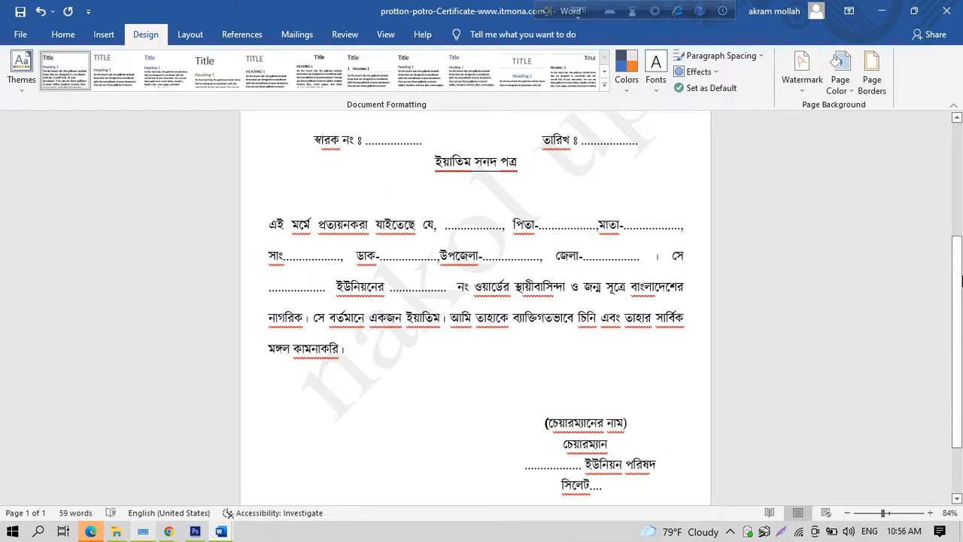
scroll(962, 280, up, 3)
scroll(961, 280, down, 2)
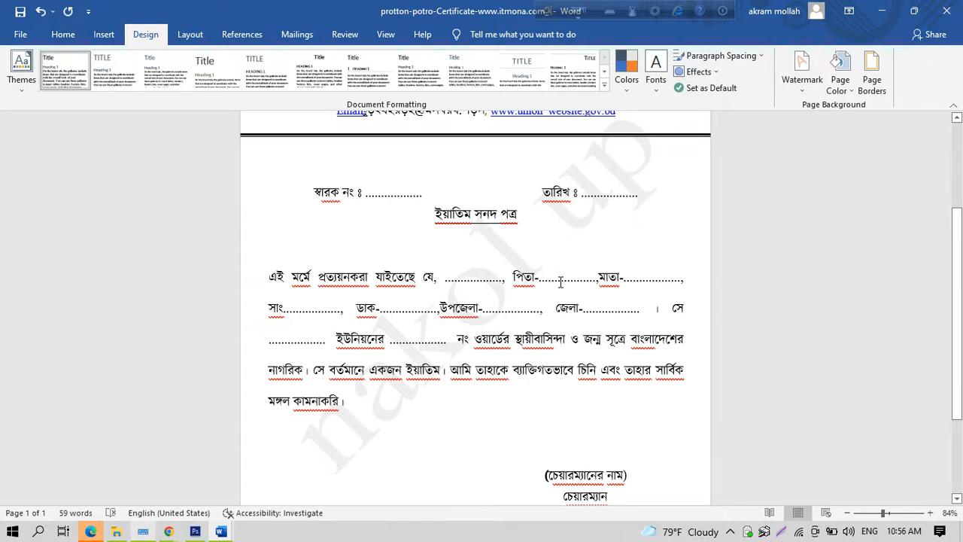
scroll(553, 273, up, 4)
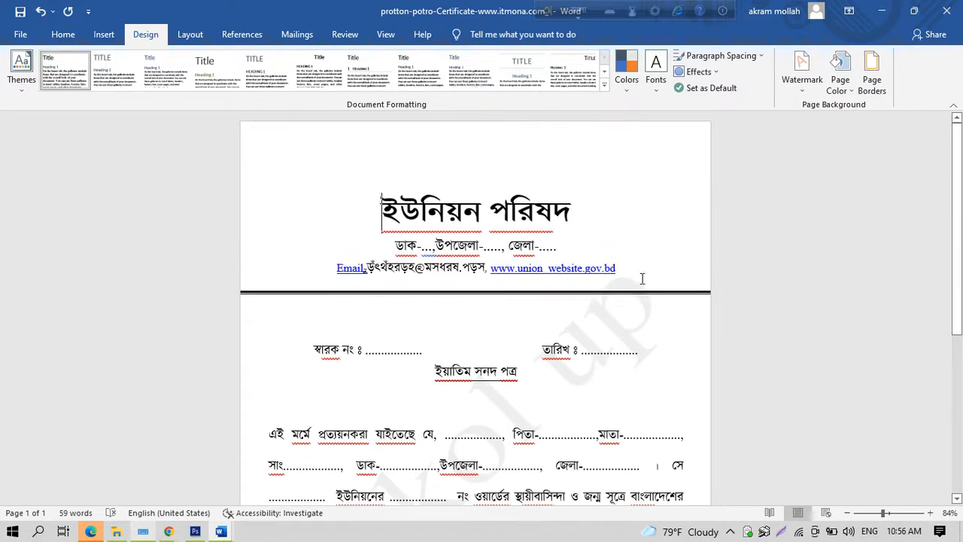
scroll(643, 279, down, 5)
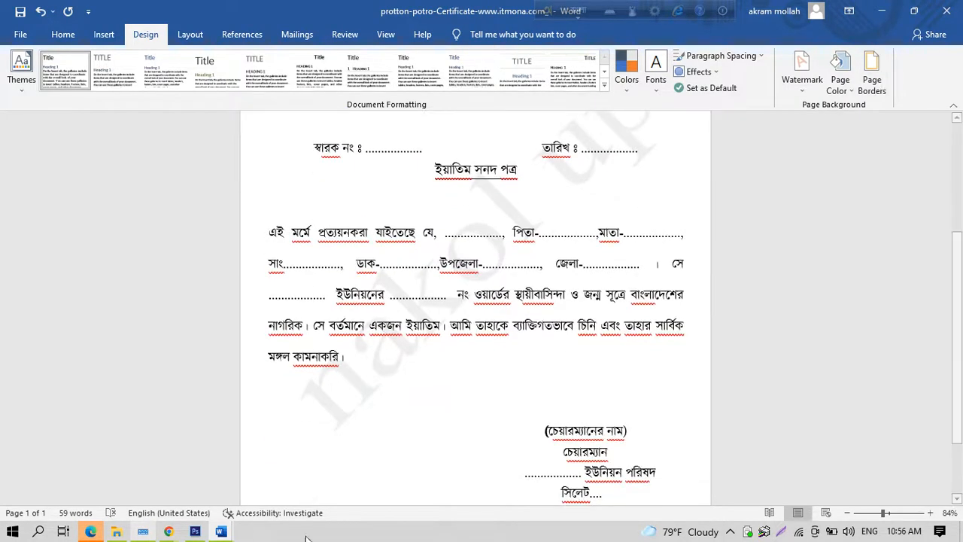
Step: Switch to Photoshop and inspect the certificate image at a closer zoom
click(195, 532)
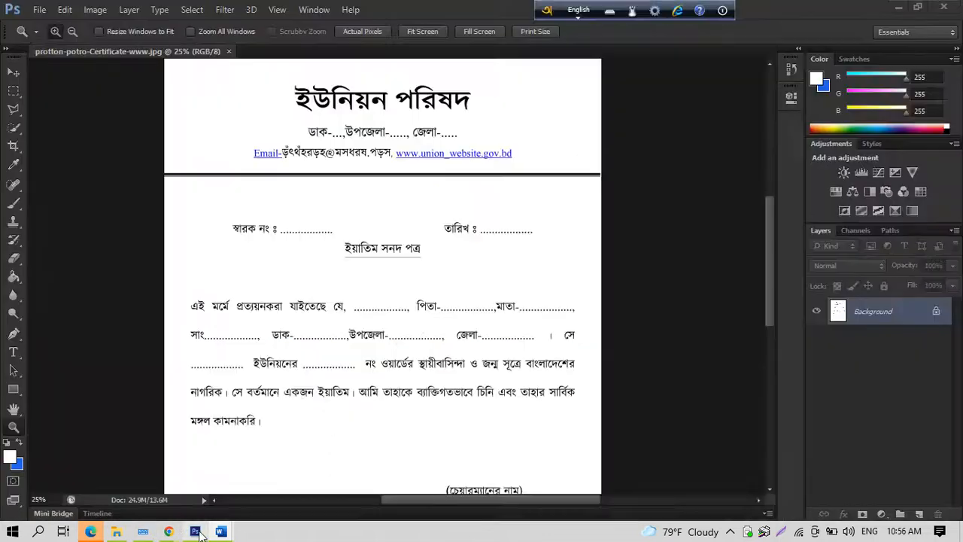
scroll(387, 203, up, 1)
right_click(387, 201)
click(446, 280)
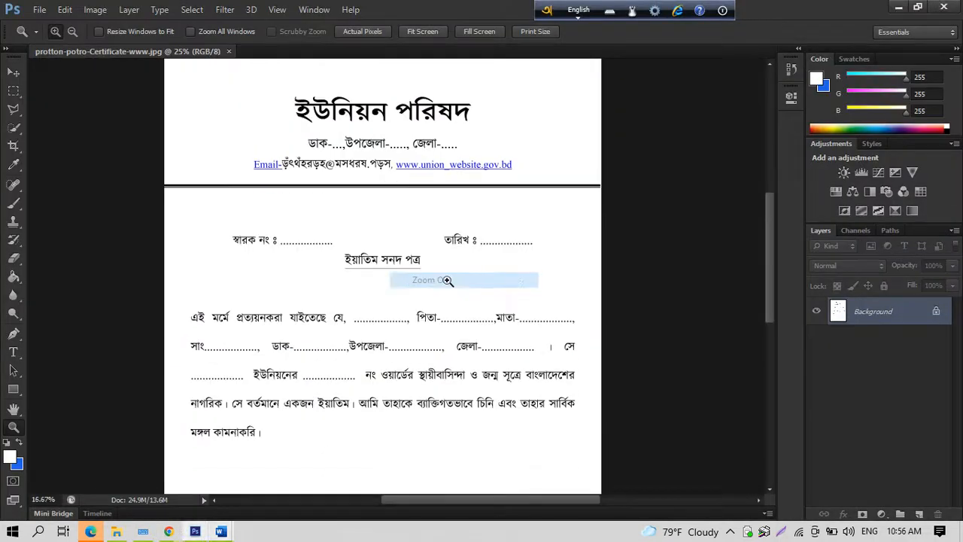
click(435, 302)
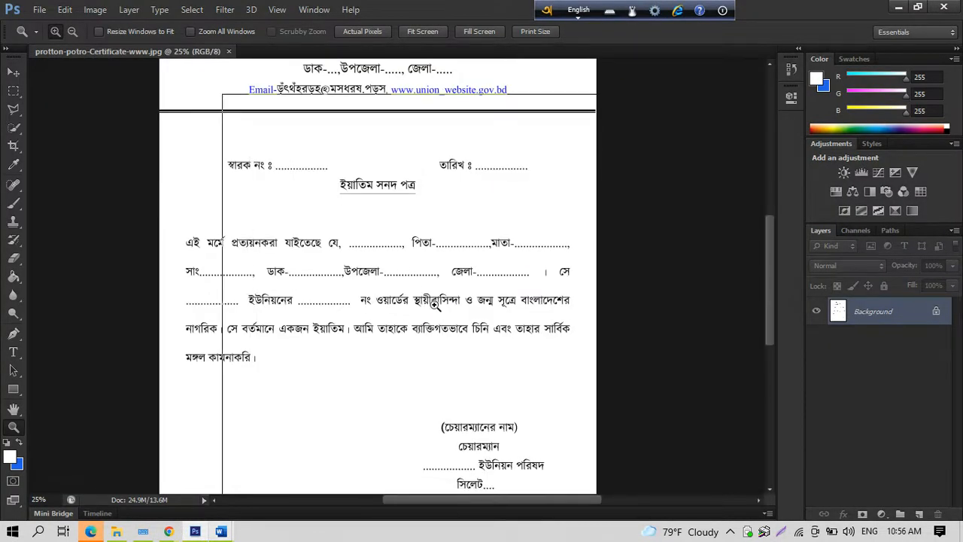
click(435, 302)
right_click(419, 266)
click(48, 265)
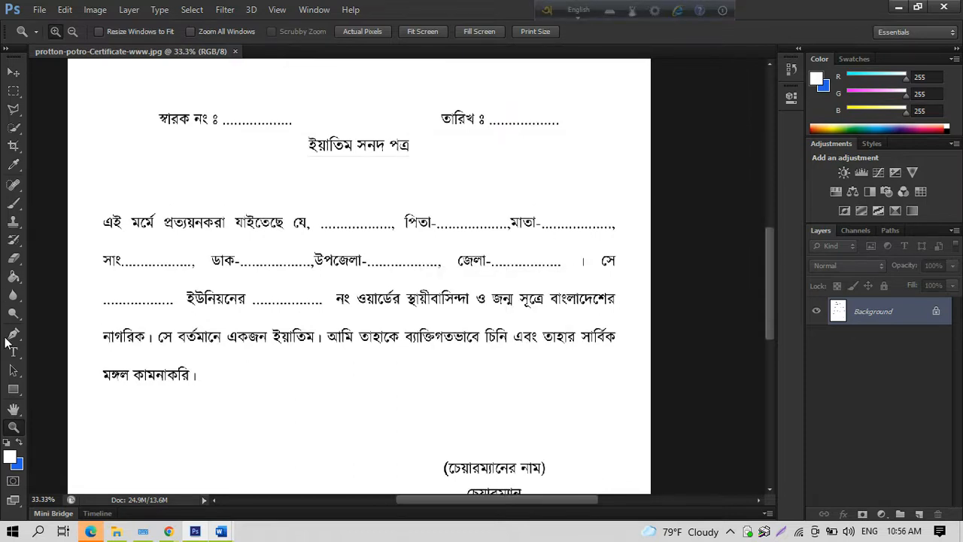
Step: Create a new document with the International Paper preset, 210 × 297 mm at 300 pixels/inch with a white background
click(11, 351)
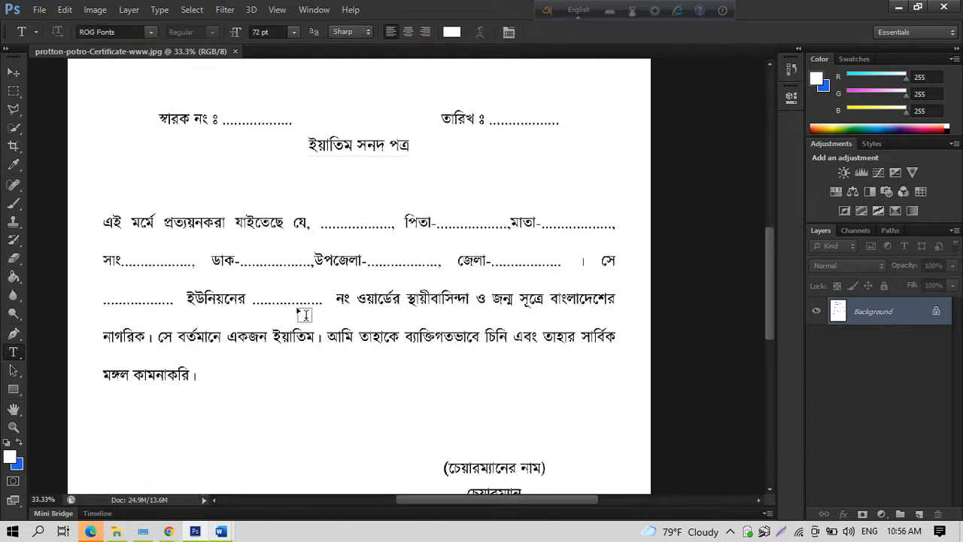
click(45, 9)
click(66, 37)
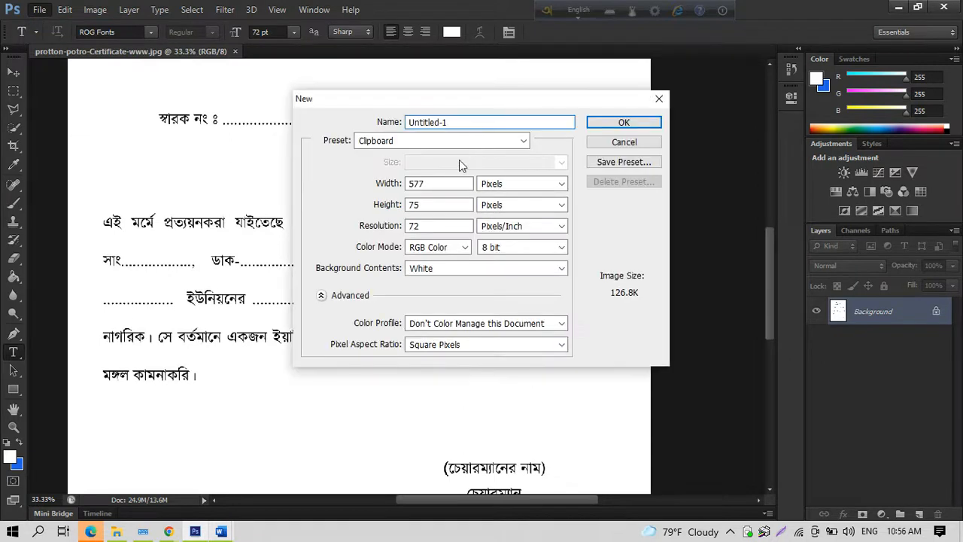
click(442, 141)
click(399, 192)
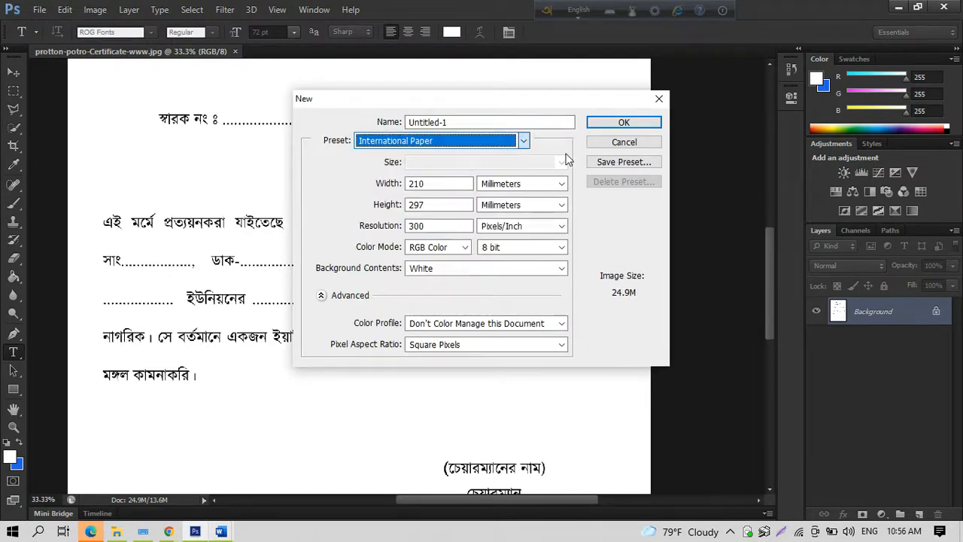
click(605, 125)
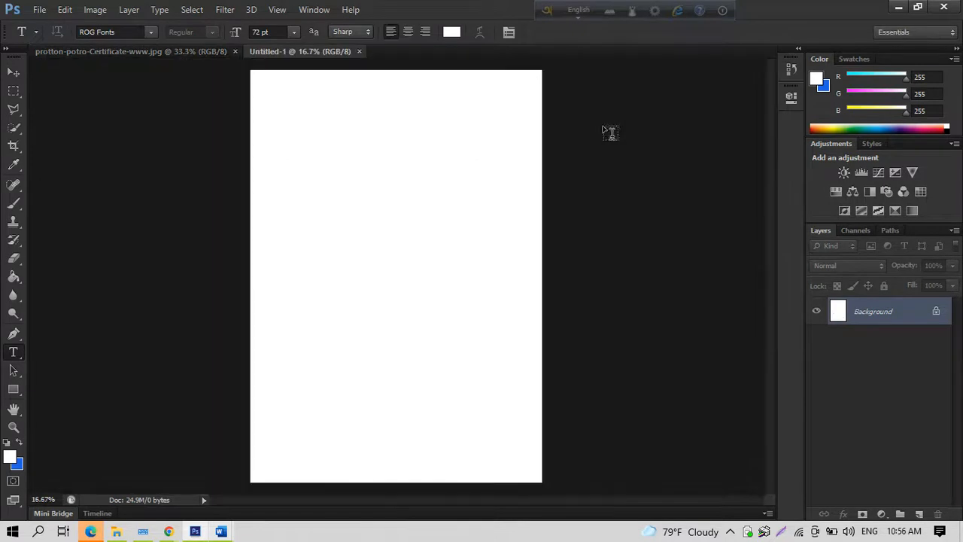
Step: Copy the certificate image from its own document into the blank Untitled-1 page, aligned to fill the page
click(182, 54)
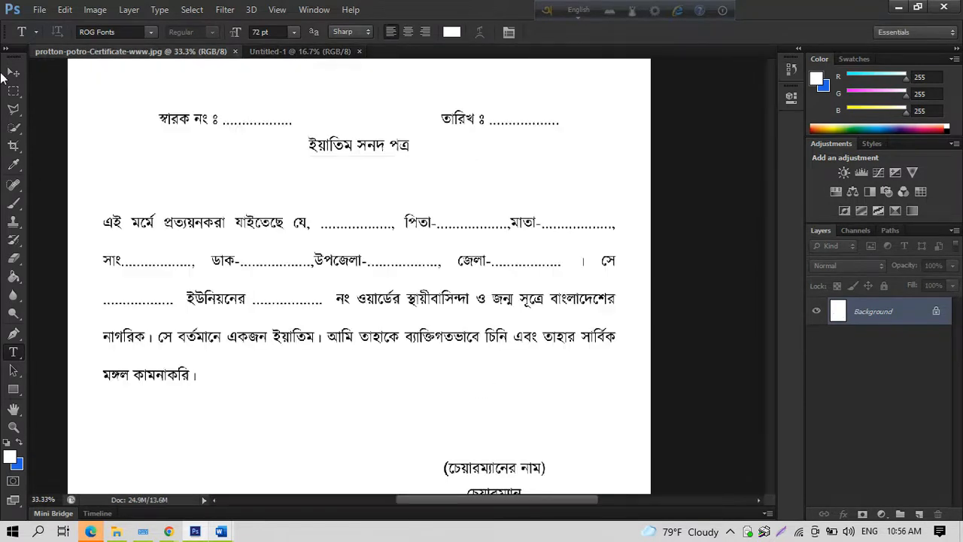
key(v)
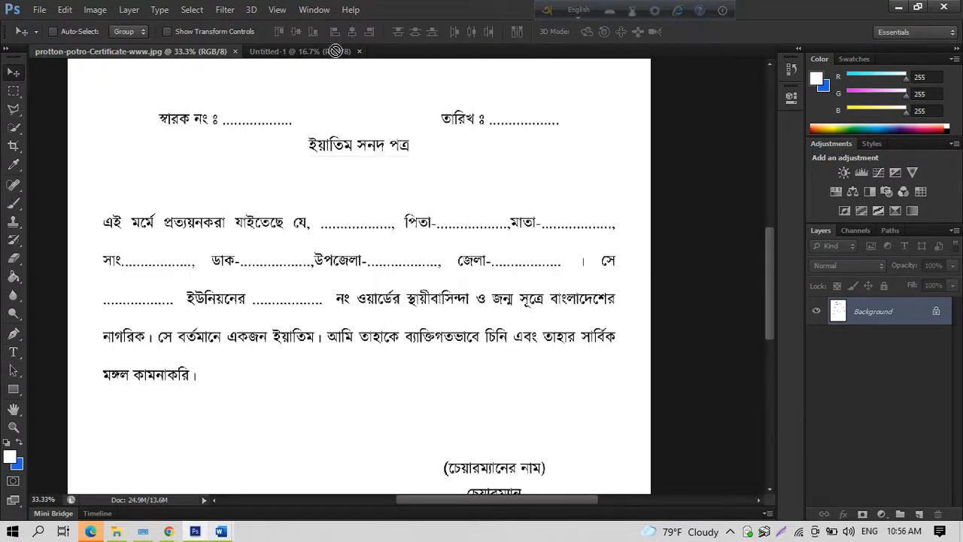
drag(335, 50, 385, 241)
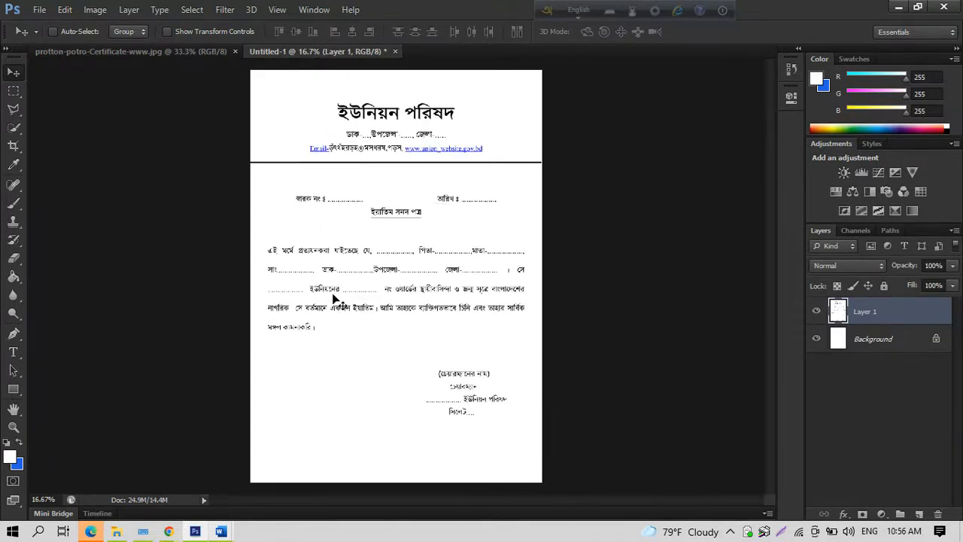
Step: Start a text layer in the blank area below the certificate's body text, and bring up the on-screen keyboard beside the page
click(12, 354)
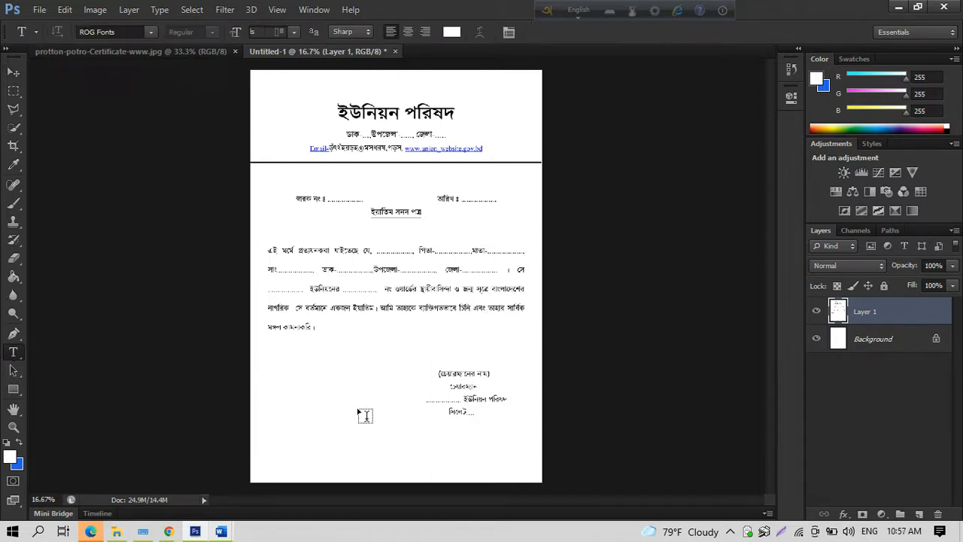
click(311, 380)
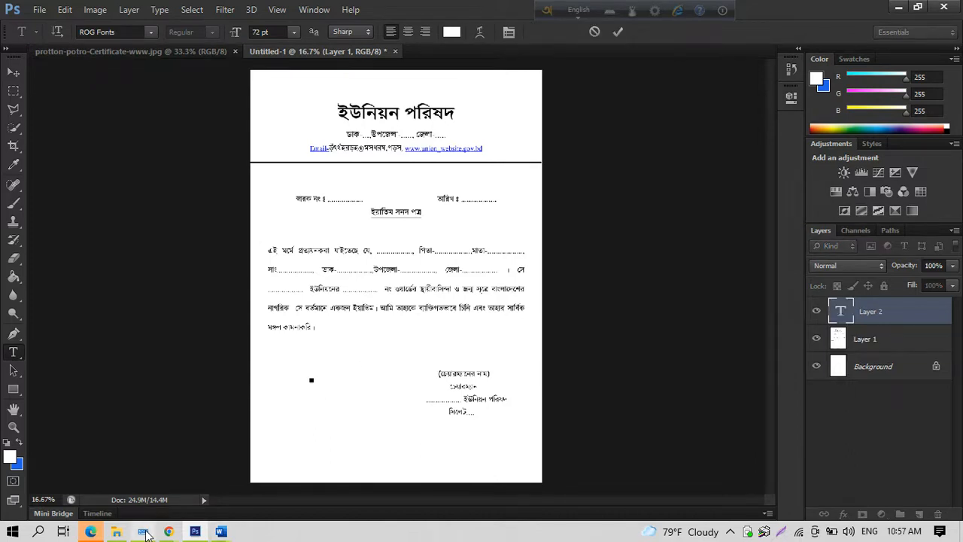
click(143, 531)
drag(410, 353, 607, 152)
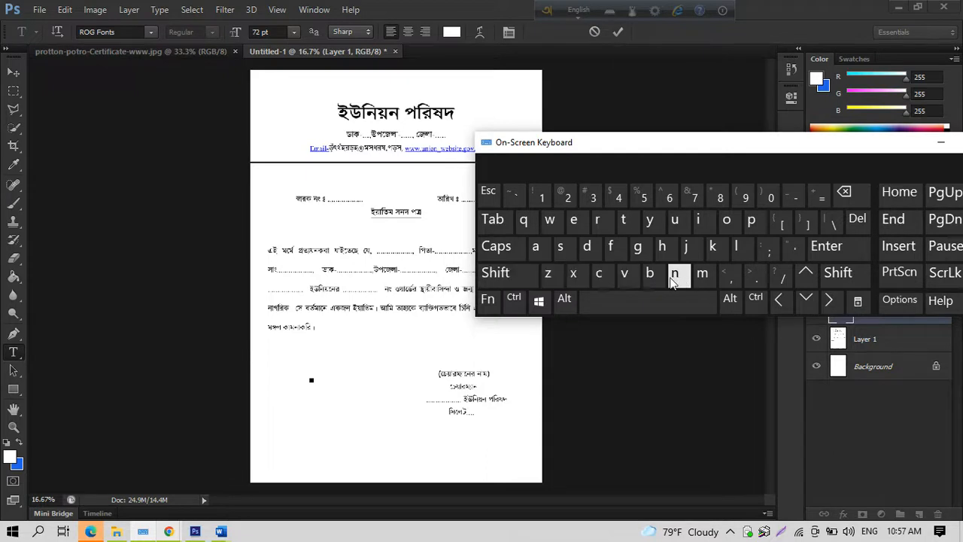
click(12, 427)
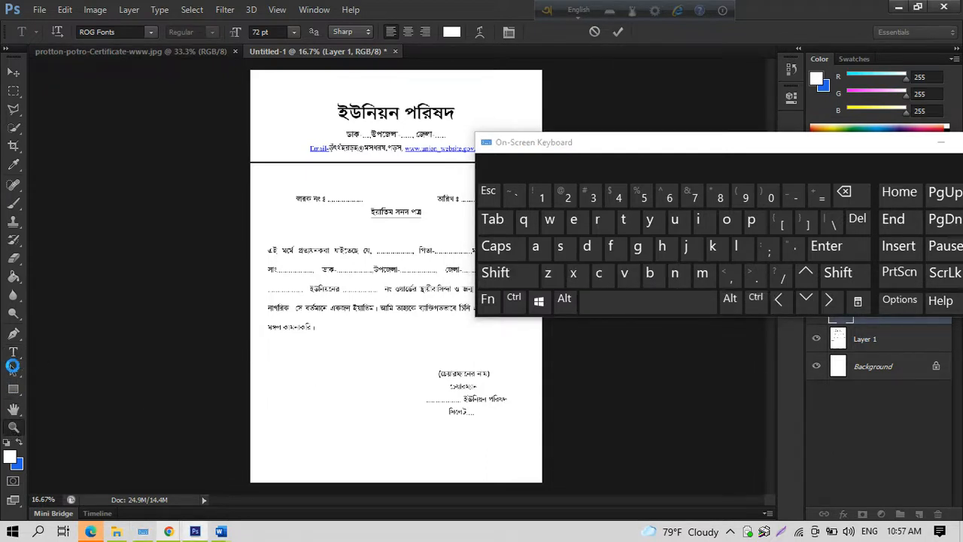
Step: Set the Type tool's font to Arial
click(13, 352)
click(151, 32)
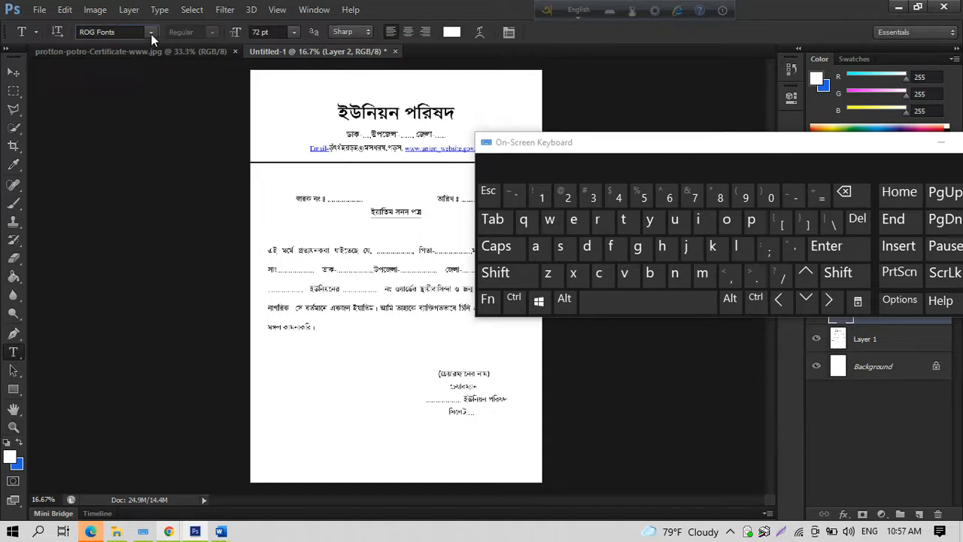
scroll(158, 82, up, 10)
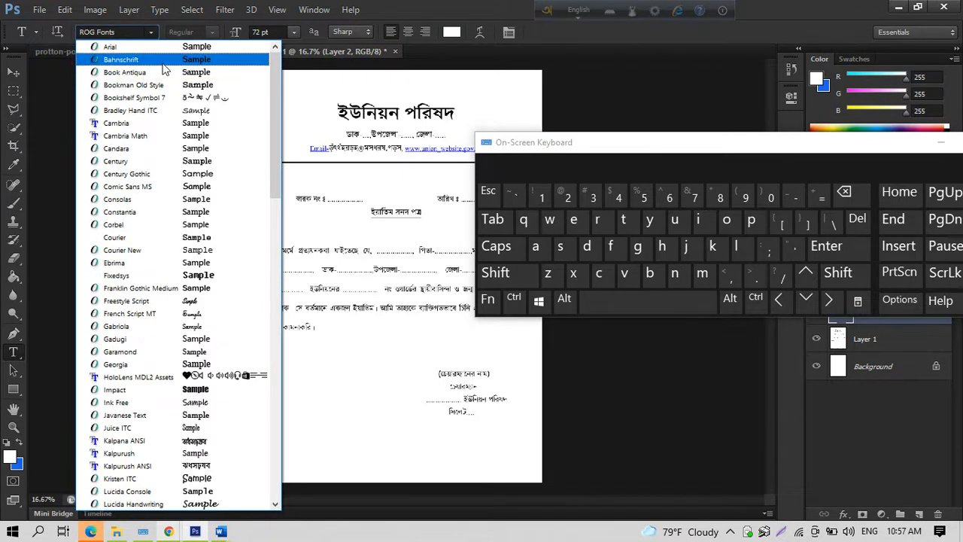
click(162, 47)
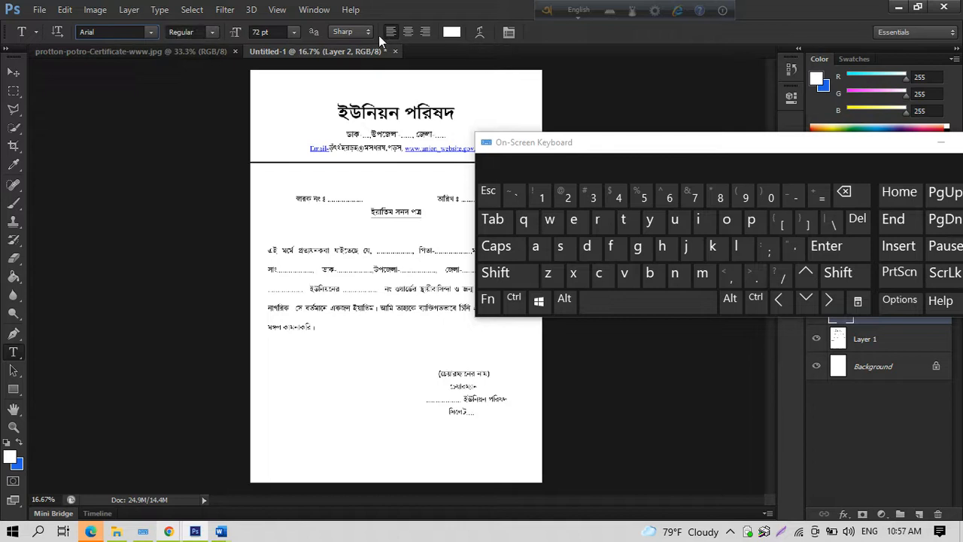
Step: Add the text "nakol up" below the certificate's body text using the on-screen keyboard
click(335, 382)
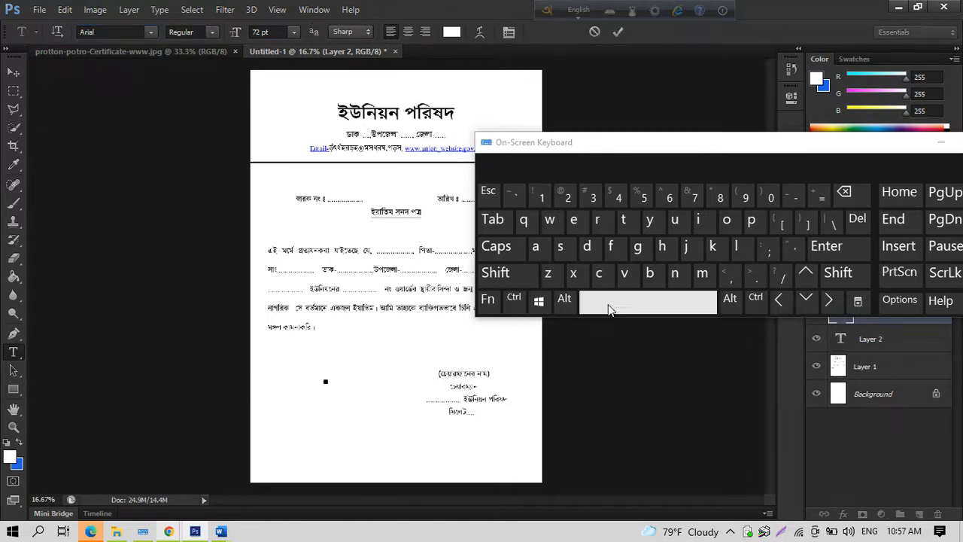
click(675, 276)
click(539, 248)
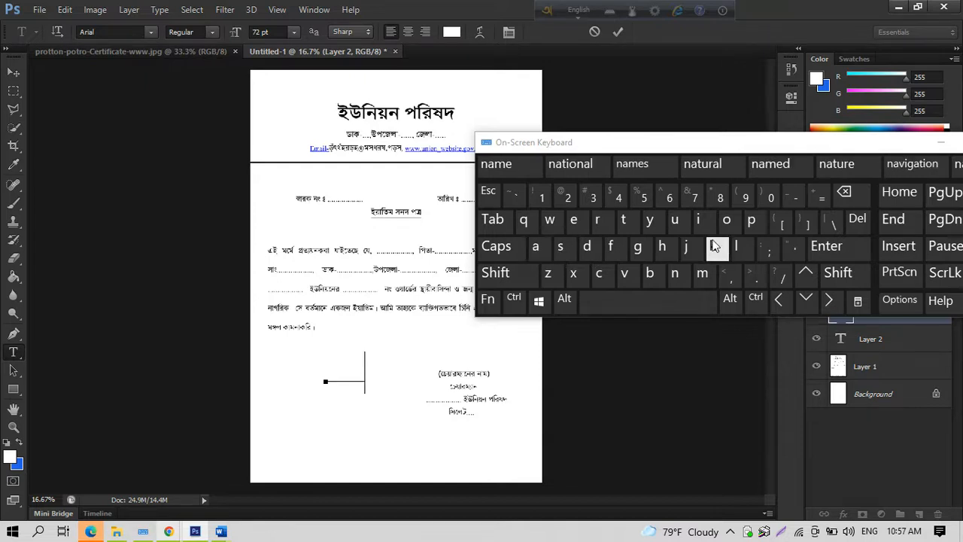
click(712, 245)
click(727, 223)
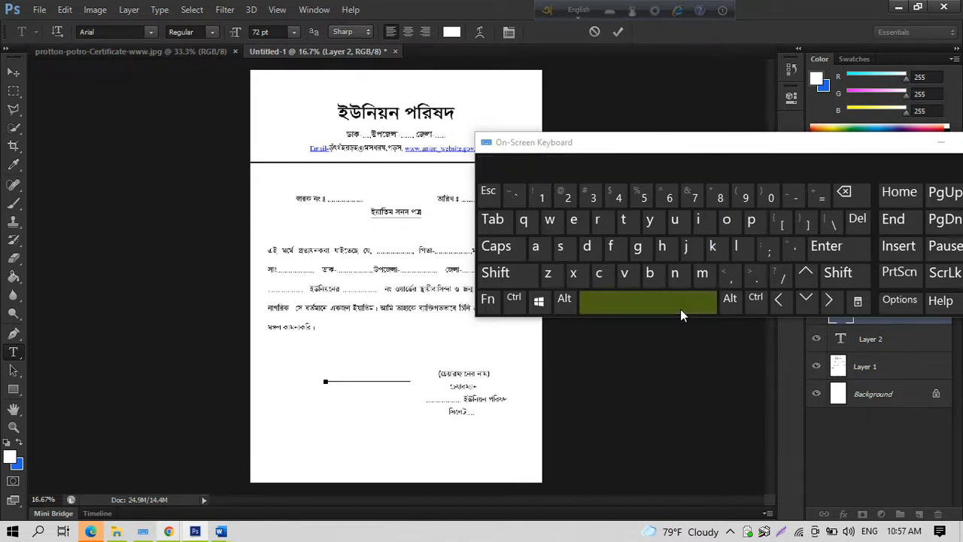
click(676, 220)
click(752, 223)
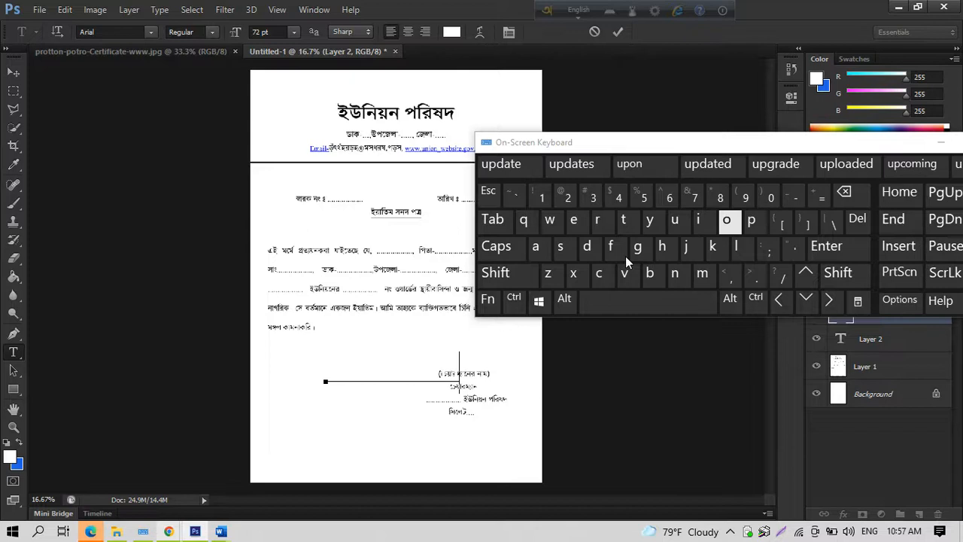
click(13, 426)
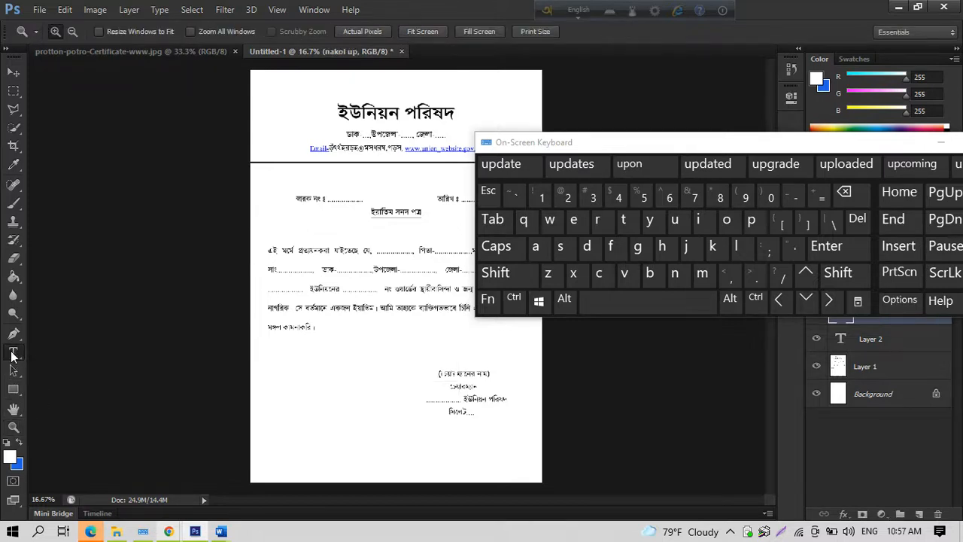
Step: Change the "nakol up" text colour to near-black 060606, and minimize the on-screen keyboard
click(12, 351)
click(451, 33)
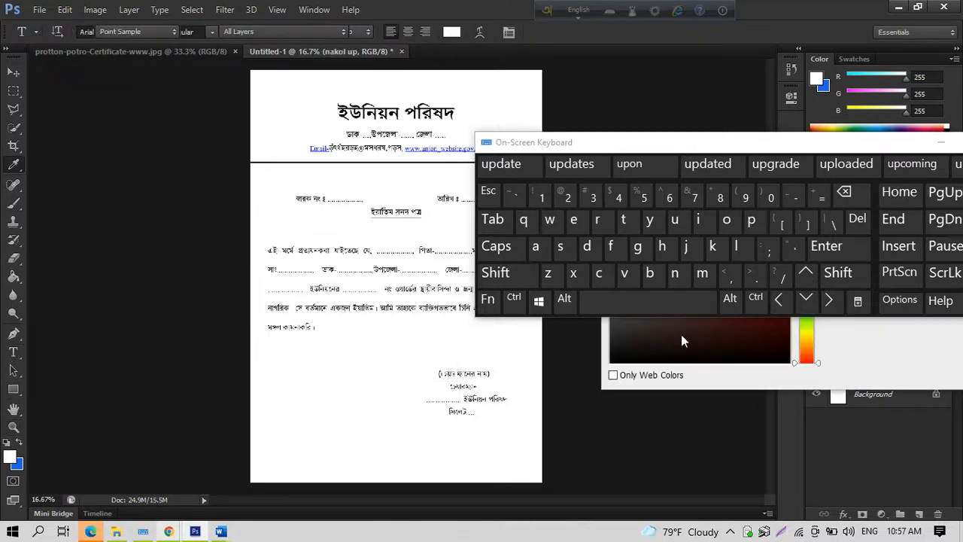
click(611, 358)
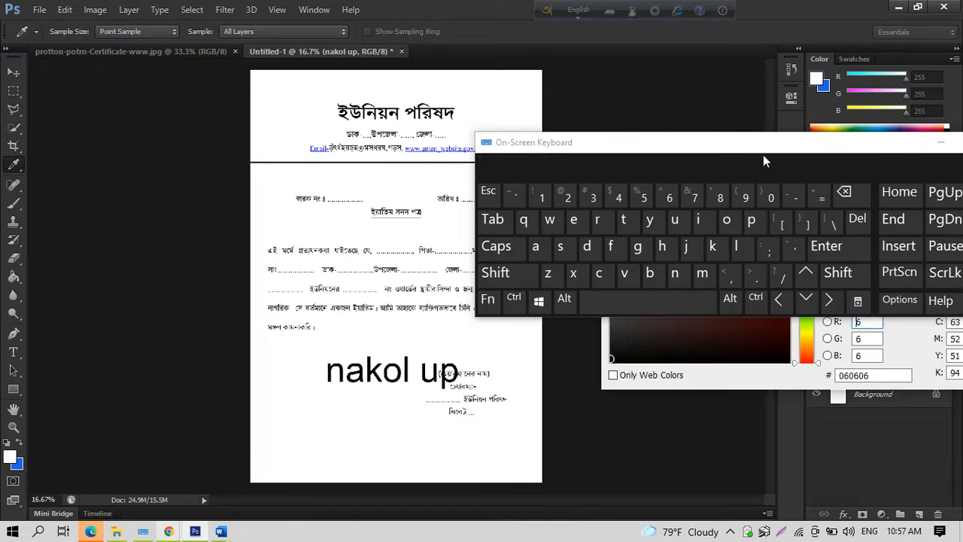
drag(754, 139, 507, 175)
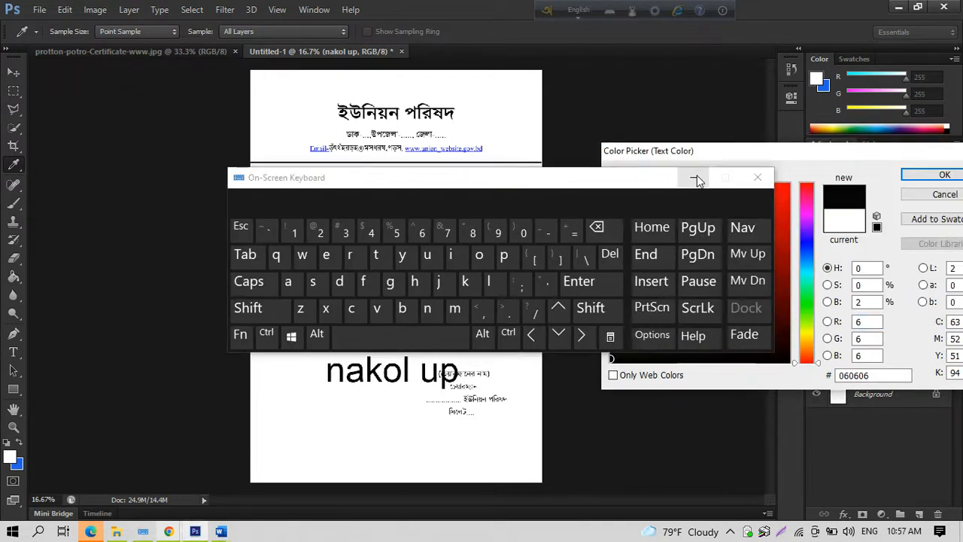
click(695, 177)
key(Return)
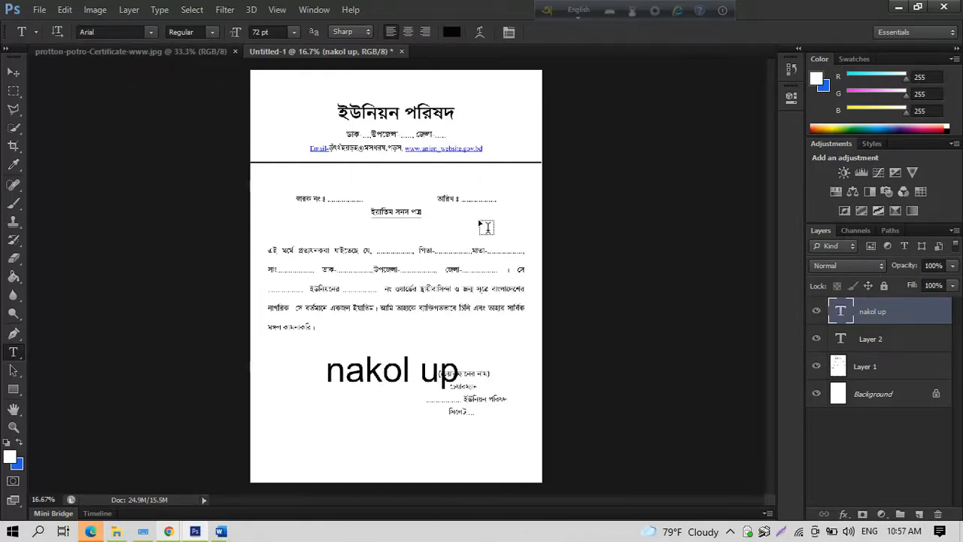
Step: Free-transform "nakol up" to about 190% width and 179% height, rotated about -51.7° diagonally across the certificate, and apply it
click(8, 433)
click(39, 9)
mouse_move(73, 9)
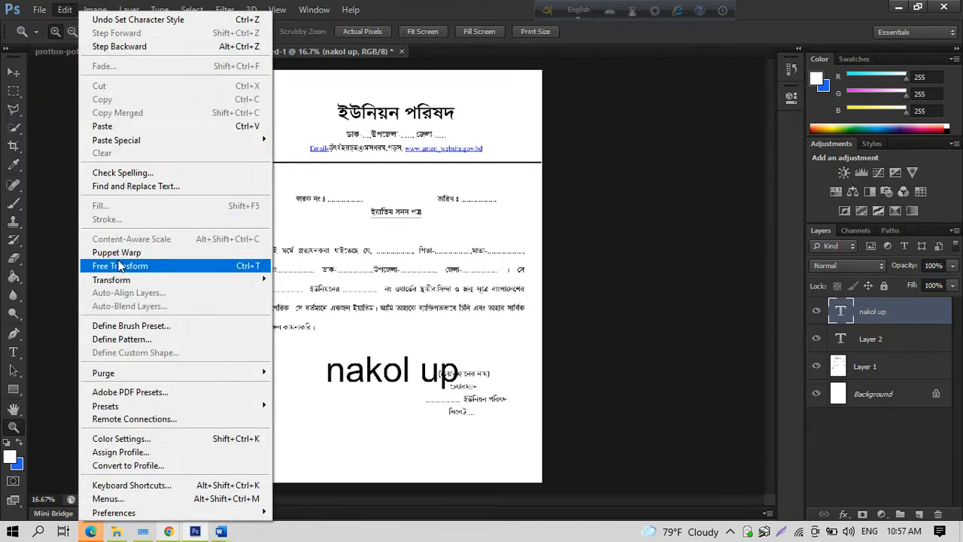
click(119, 266)
drag(473, 406, 493, 331)
drag(392, 371, 380, 316)
drag(415, 274, 475, 224)
drag(314, 368, 293, 358)
mouse_move(340, 398)
mouse_down()
mouse_move(331, 419)
mouse_move(338, 414)
mouse_up()
drag(352, 325, 364, 319)
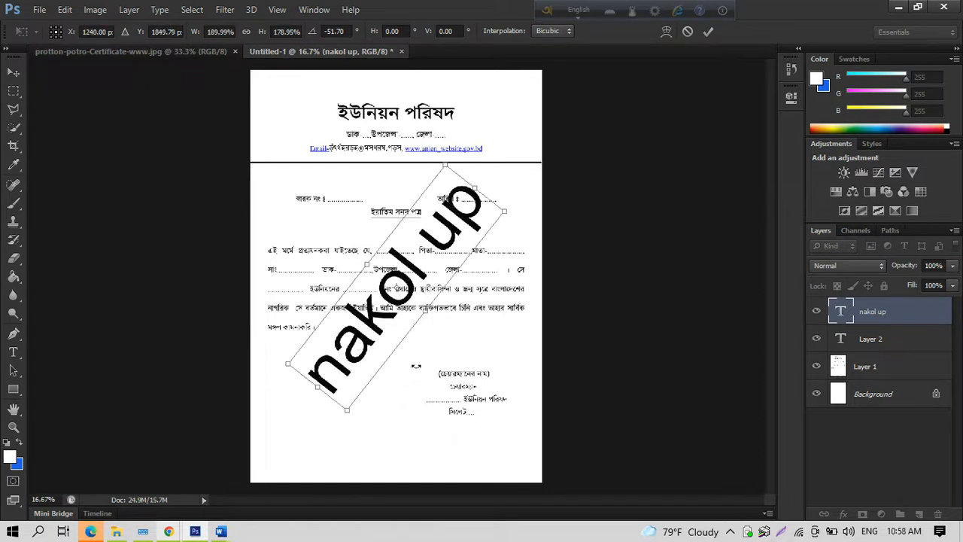
click(13, 426)
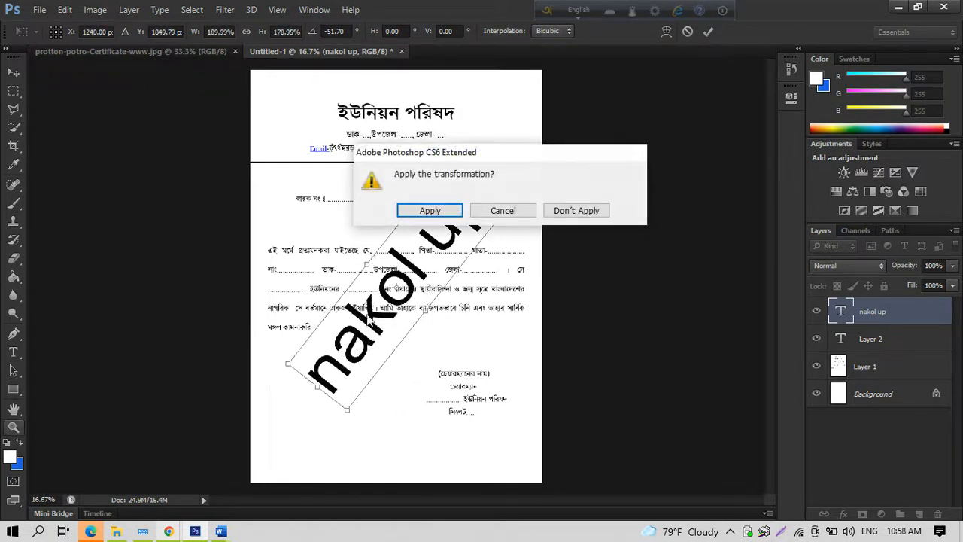
click(430, 211)
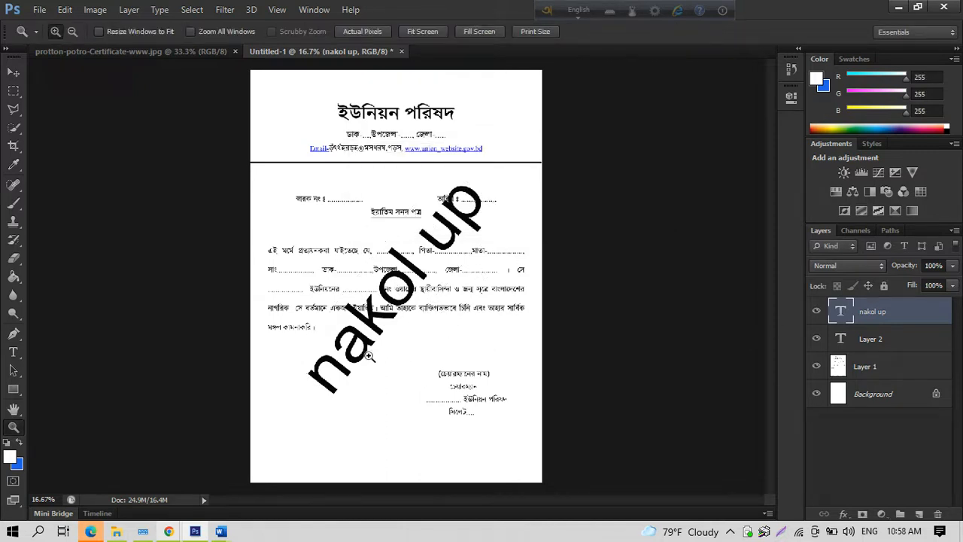
Step: Try placing the "nakol up" layer beneath the certificate image layer, and restore it above that layer
drag(884, 316, 882, 375)
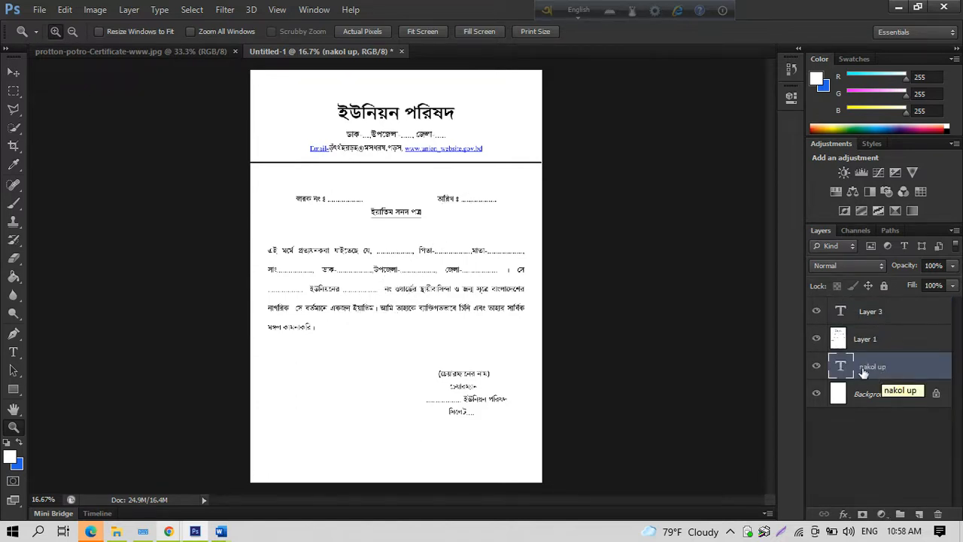
click(815, 340)
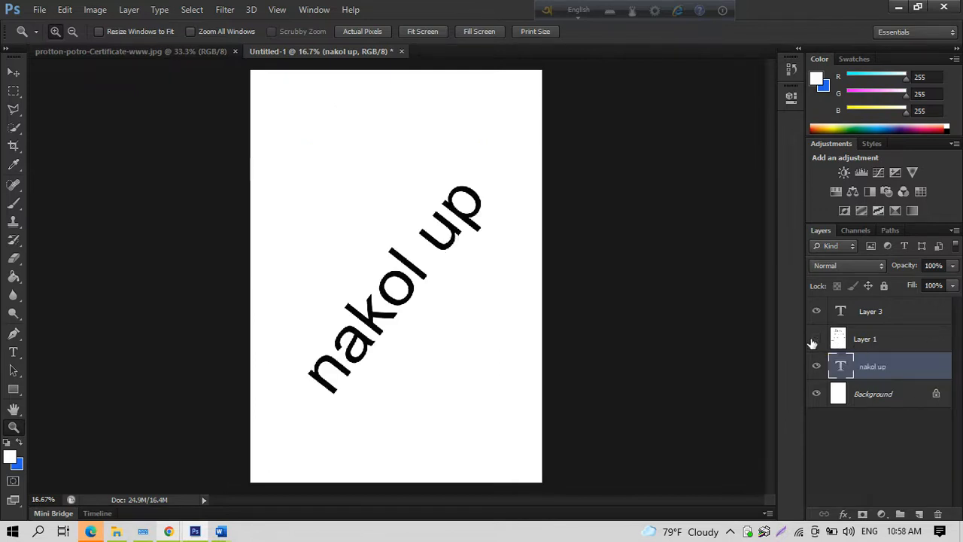
click(815, 340)
drag(872, 367, 877, 336)
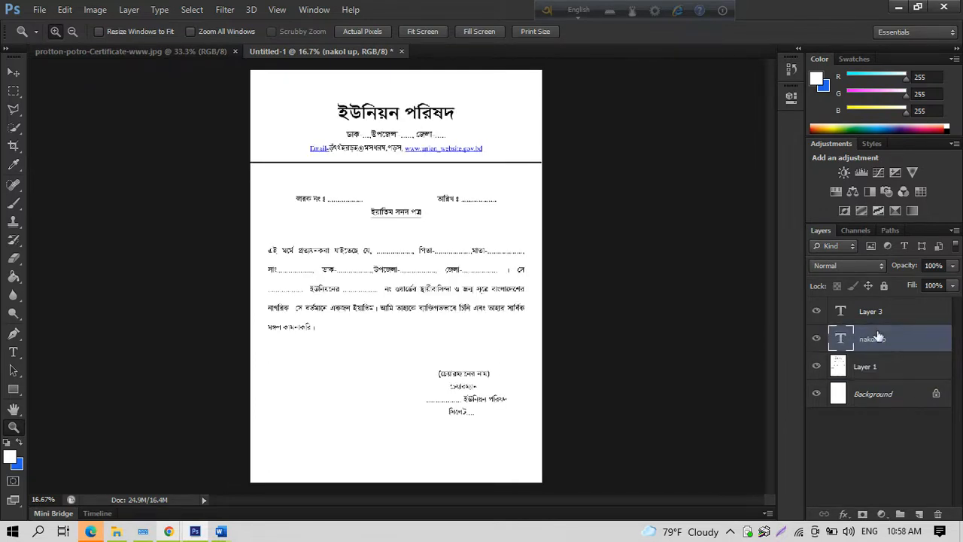
Step: Reduce the "nakol up" layer's Fill to 35%
click(953, 288)
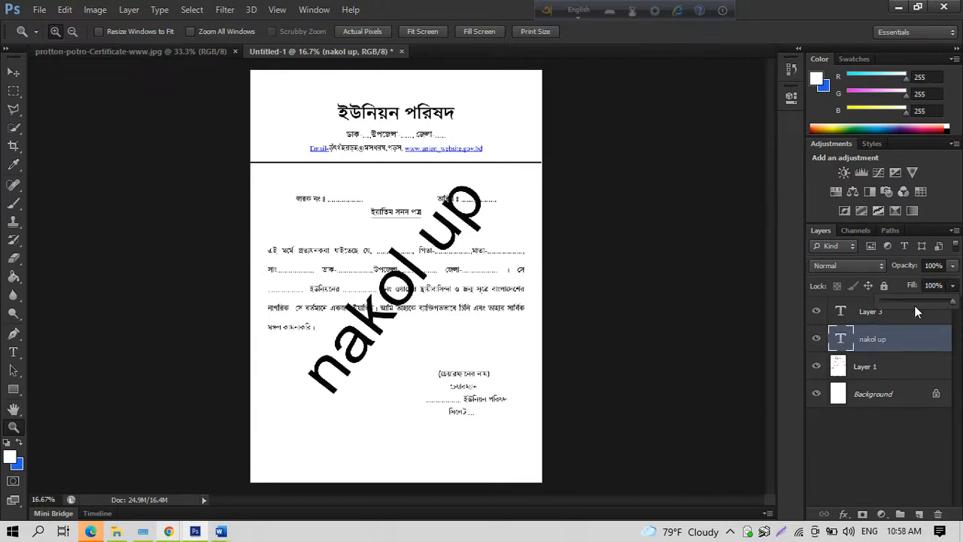
click(919, 299)
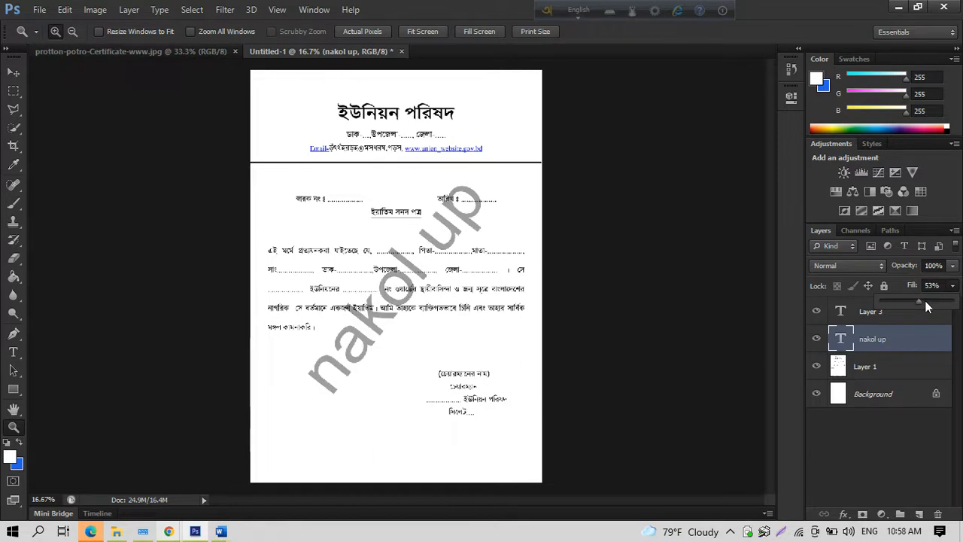
drag(922, 301, 906, 304)
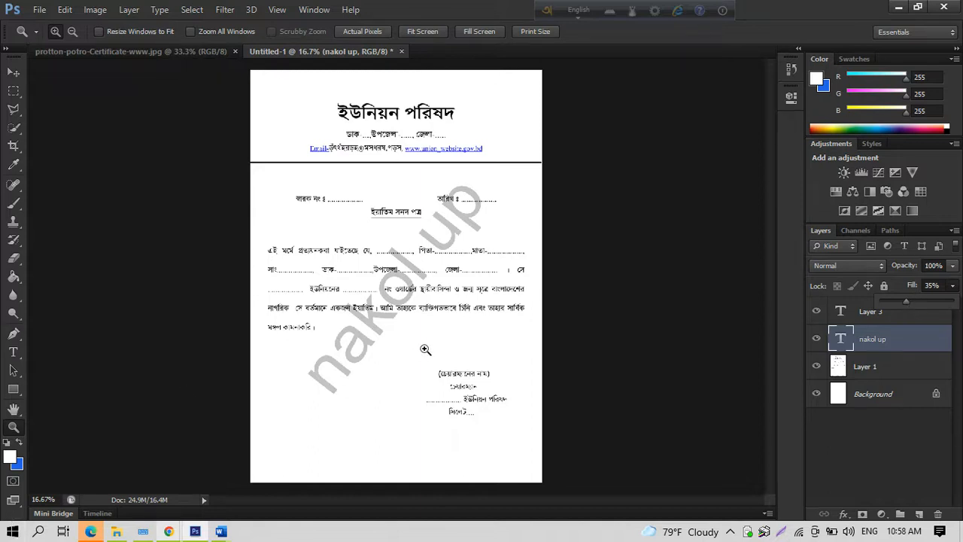
Step: Examine how the translucent "nakol up" watermark overlays the certificate text, both close up and across the full page
click(424, 349)
scroll(415, 344, up, 1)
click(407, 205)
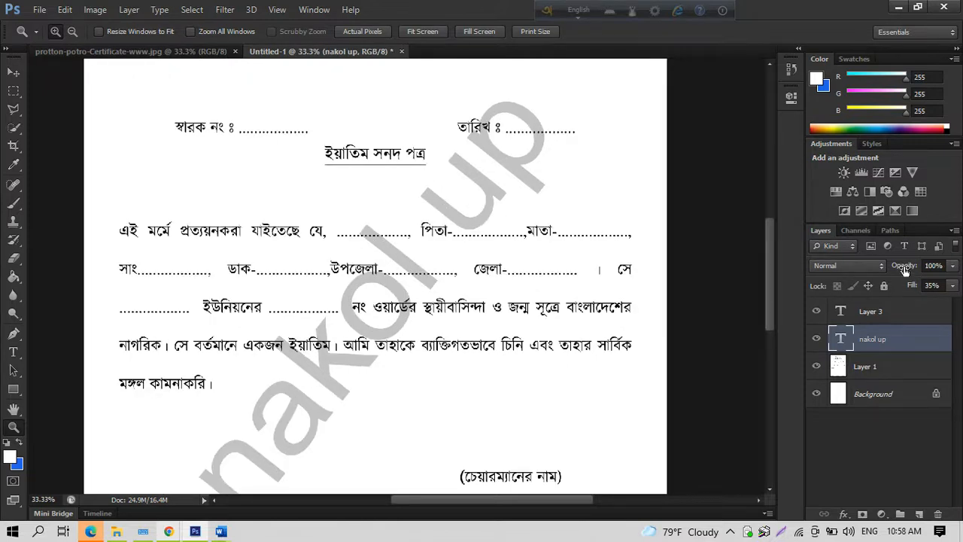
scroll(452, 265, down, 1)
right_click(461, 194)
click(489, 207)
click(394, 298)
scroll(393, 286, up, 3)
scroll(386, 277, down, 3)
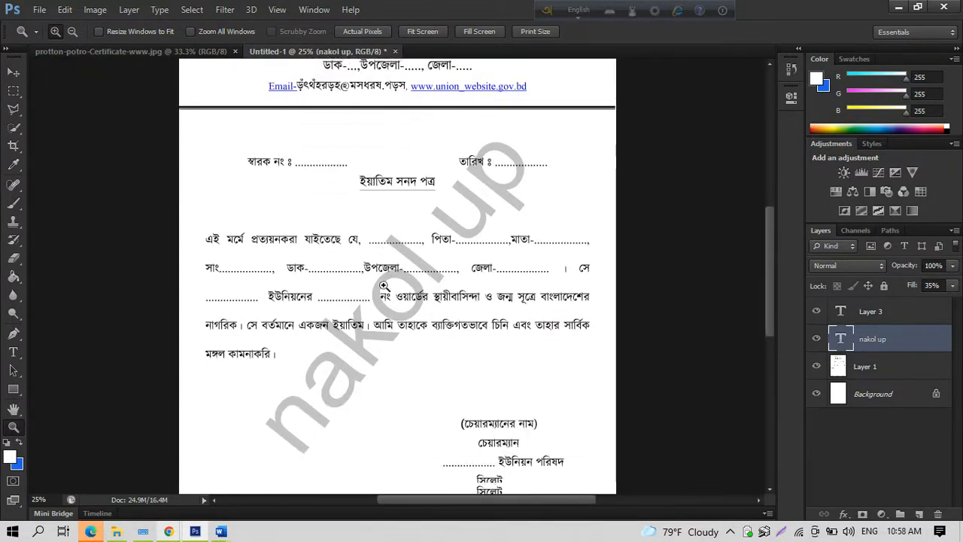
right_click(414, 228)
click(462, 238)
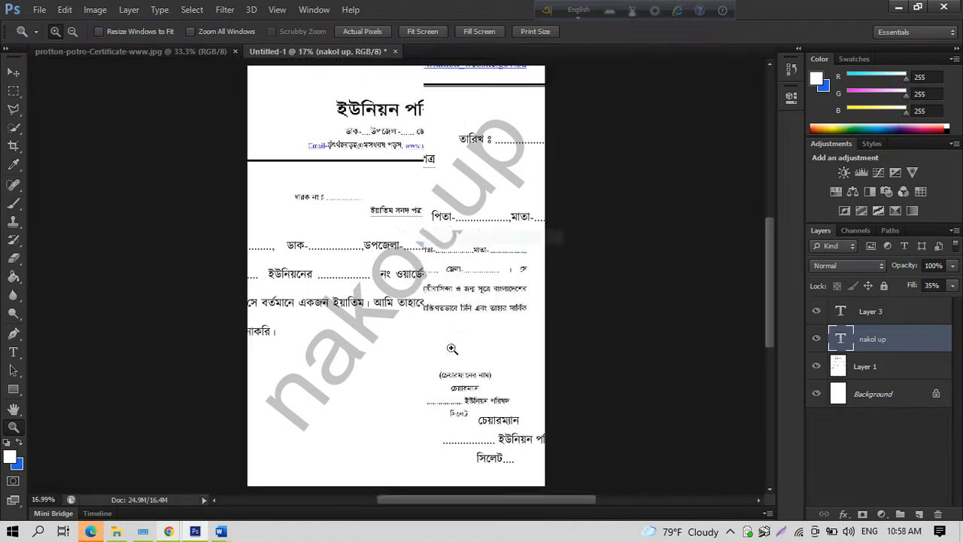
click(387, 357)
scroll(382, 229, up, 2)
scroll(383, 229, up, 3)
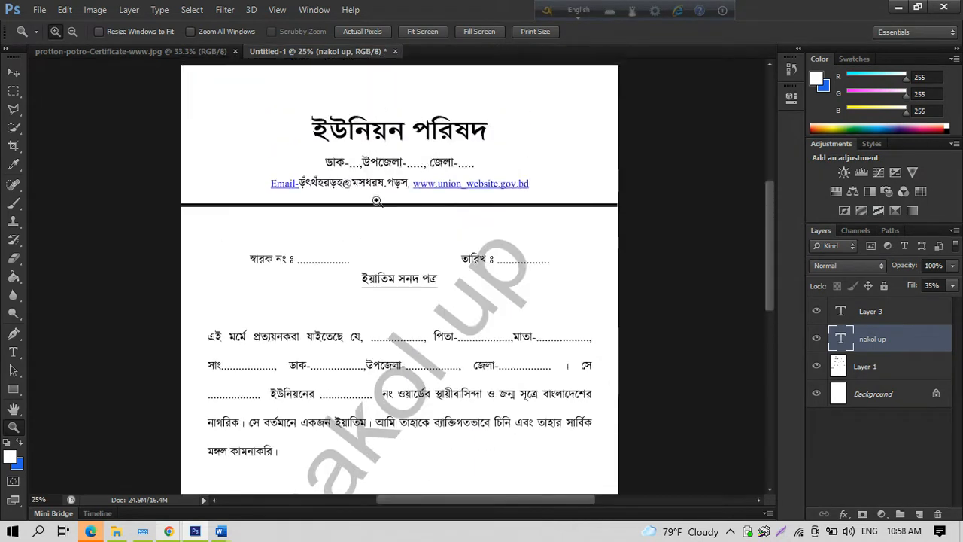
right_click(378, 209)
click(417, 283)
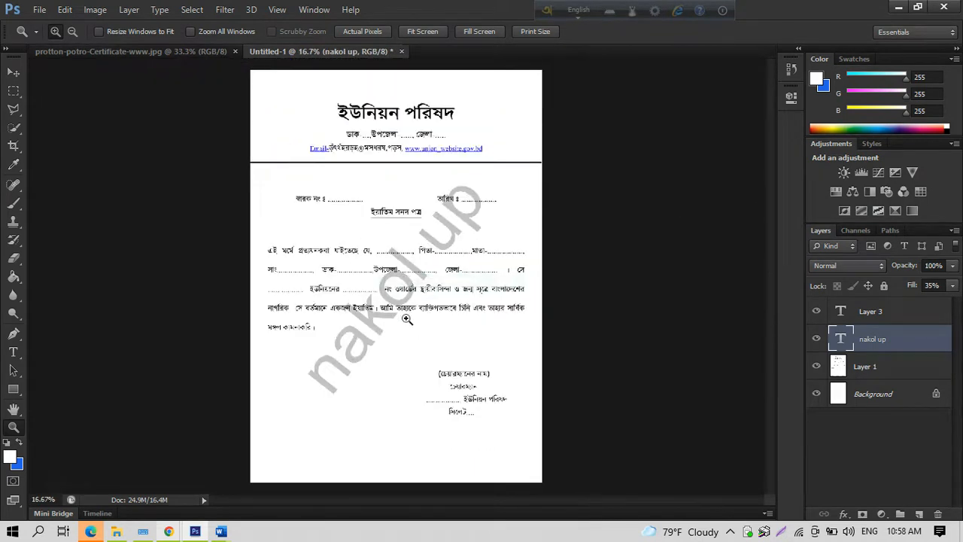
click(407, 279)
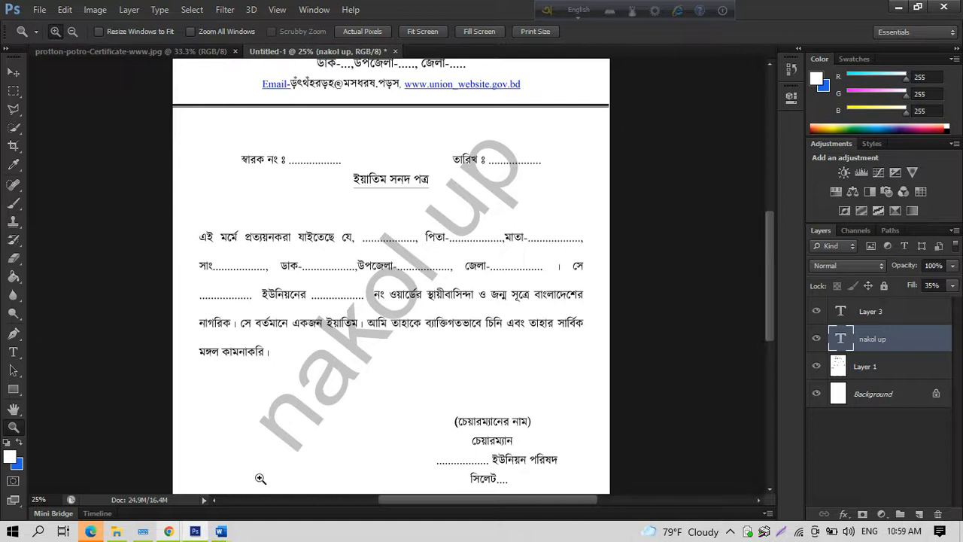
Step: Switch to Google Chrome
click(172, 533)
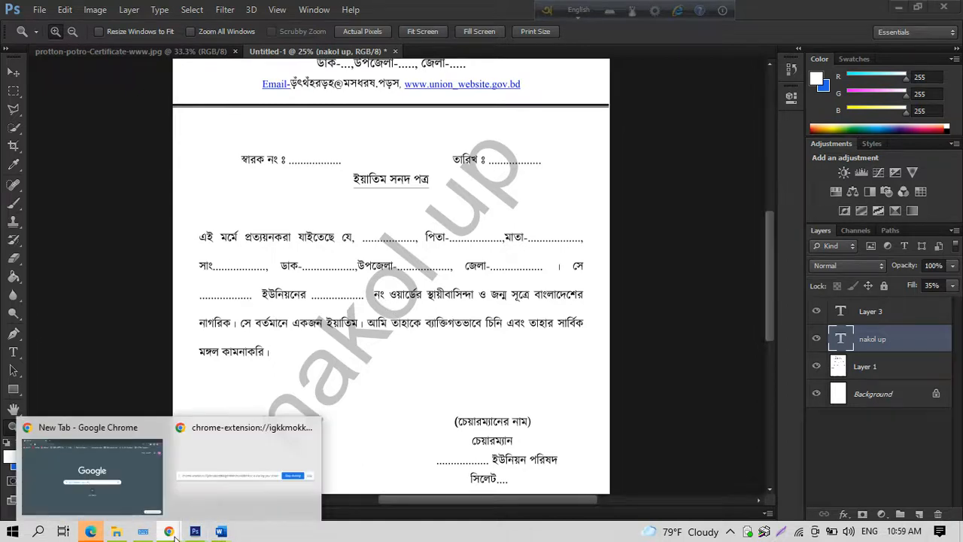